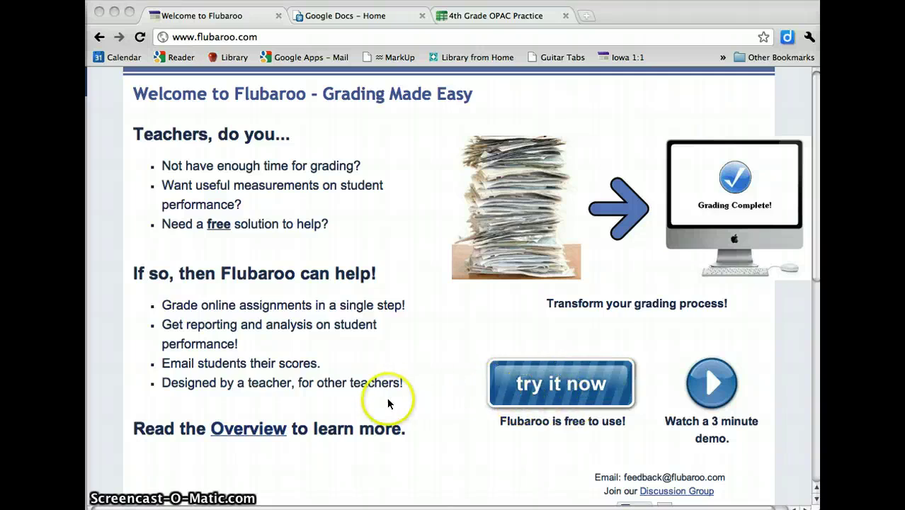
Step: Read Flubaroo's Overview user-guide page, then switch to the Google Docs home list
{"action": "left_click", "coordinate": [240, 433]}
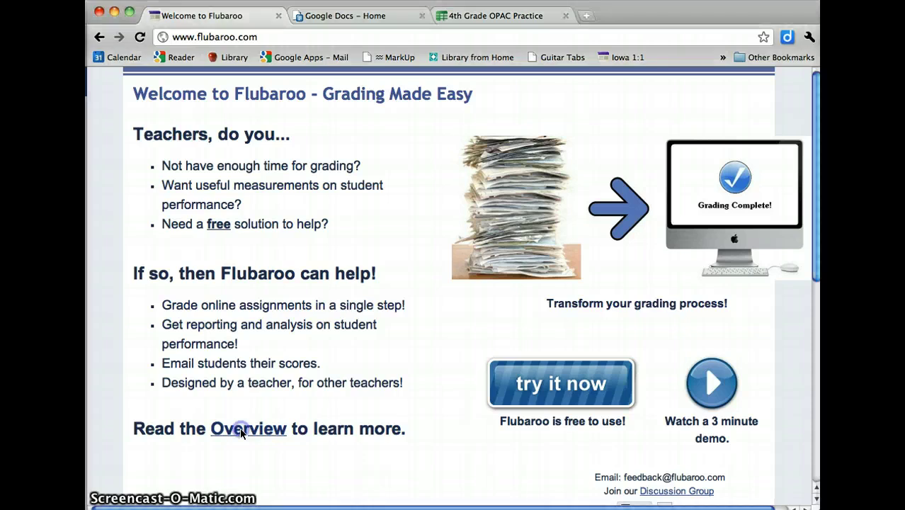
{"action": "double_click", "coordinate": [241, 431]}
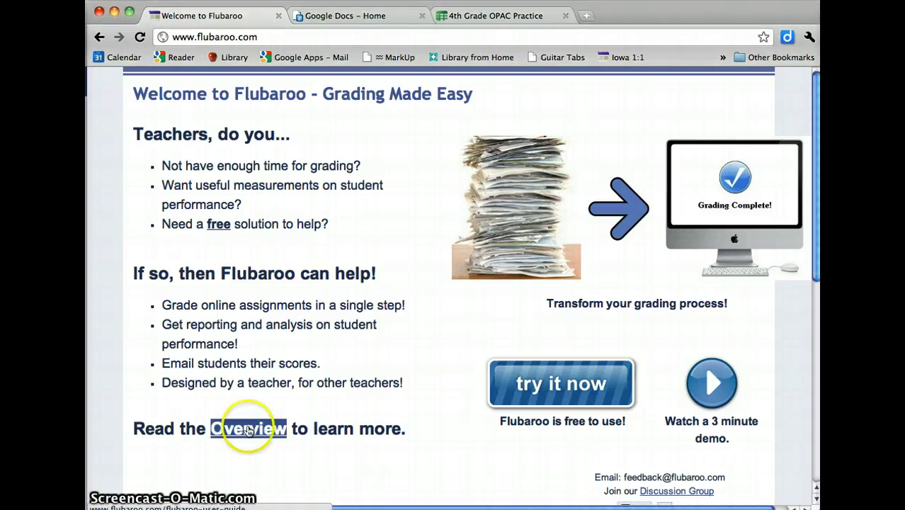
{"action": "left_click", "coordinate": [247, 430]}
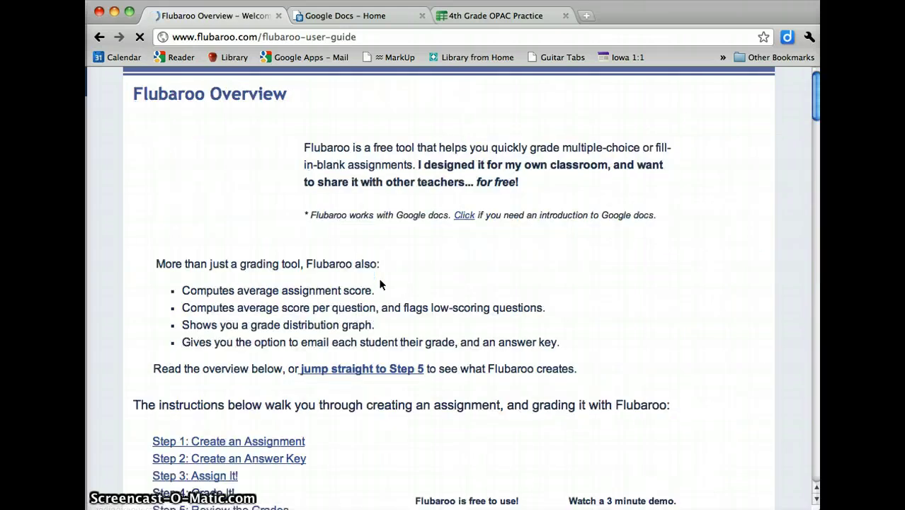
{"action": "scroll", "coordinate": [380, 284], "scroll_direction": "down", "scroll_amount": 10}
{"action": "scroll", "coordinate": [380, 284], "scroll_direction": "up", "scroll_amount": 10}
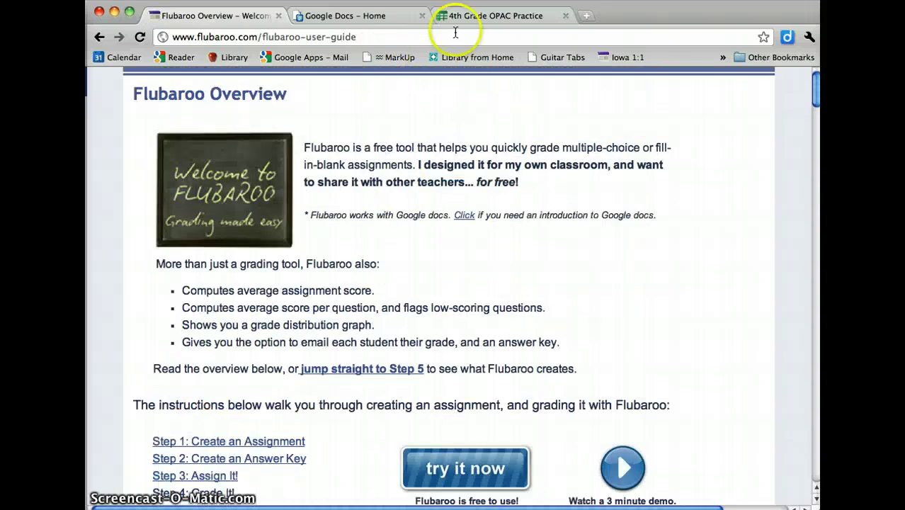
{"action": "left_click", "coordinate": [337, 16]}
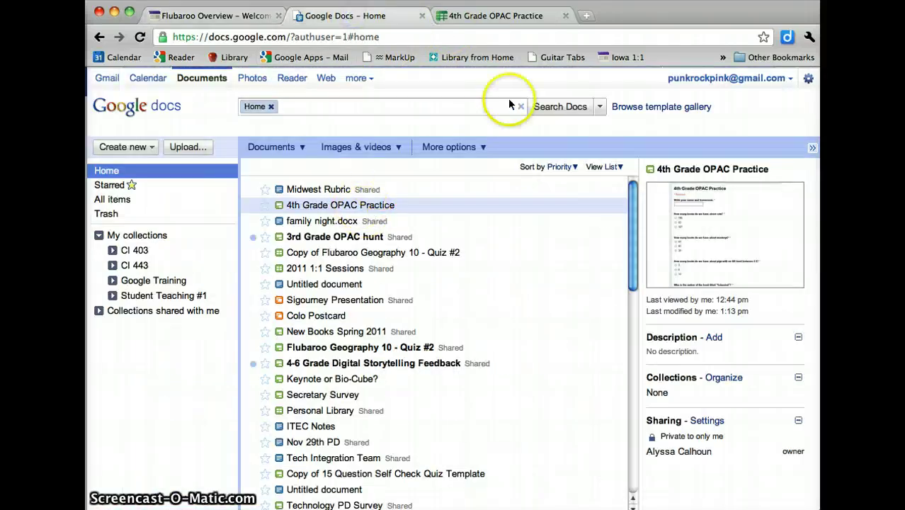
Step: Open the 4th Grade OPAC Practice spreadsheet and glance at its Form menu without choosing anything
{"action": "left_click", "coordinate": [465, 21]}
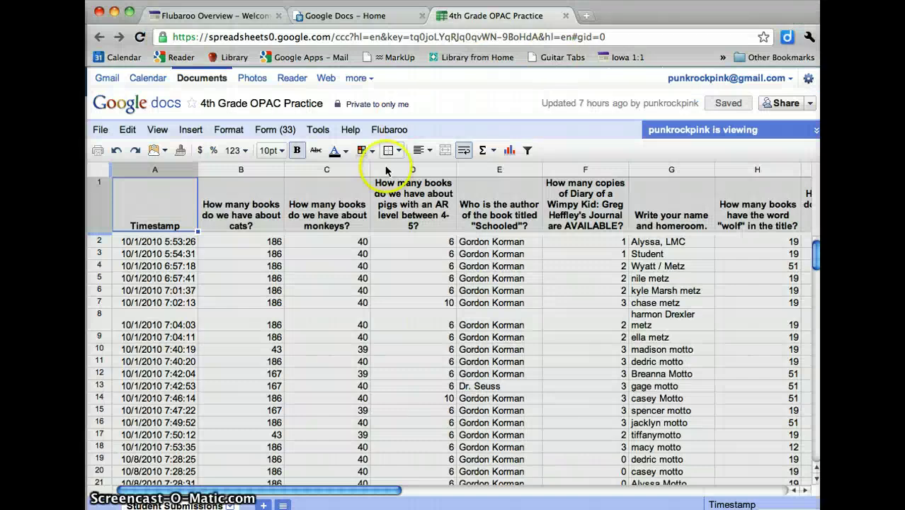
{"action": "left_click", "coordinate": [293, 135]}
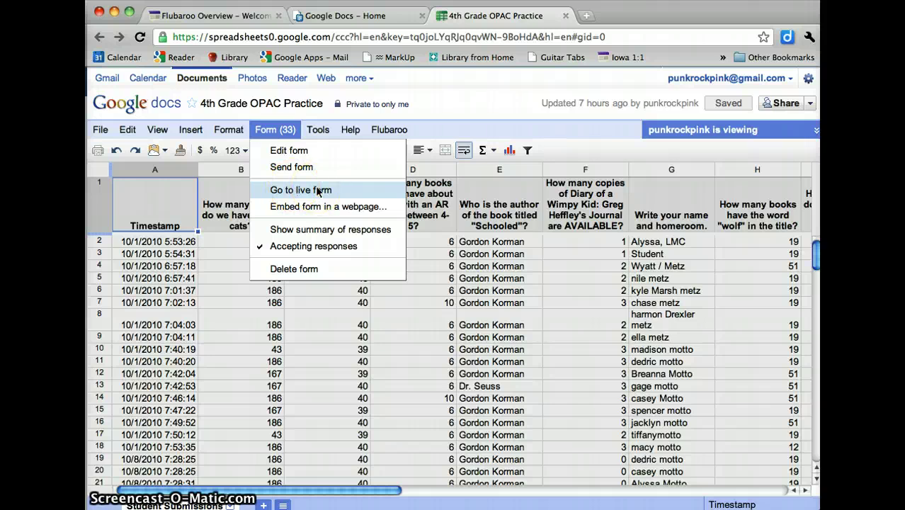
{"action": "left_click", "coordinate": [292, 131]}
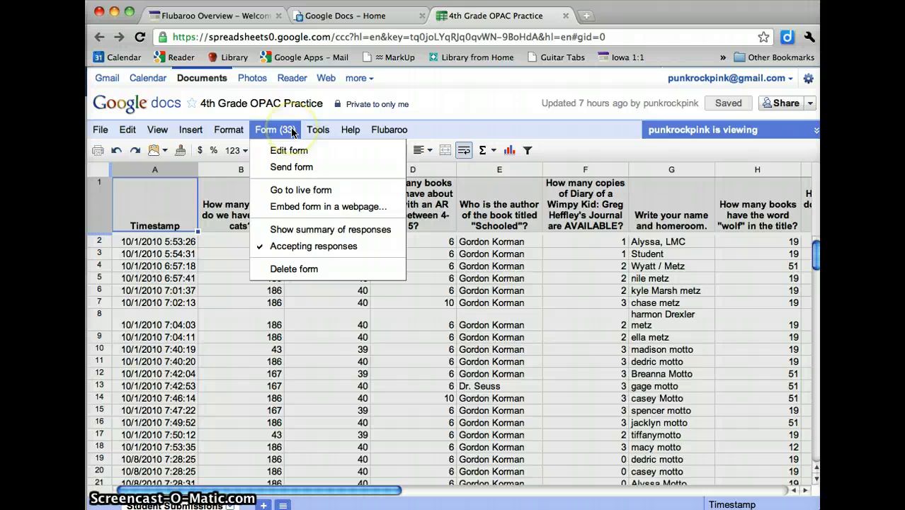
{"action": "left_click", "coordinate": [293, 132]}
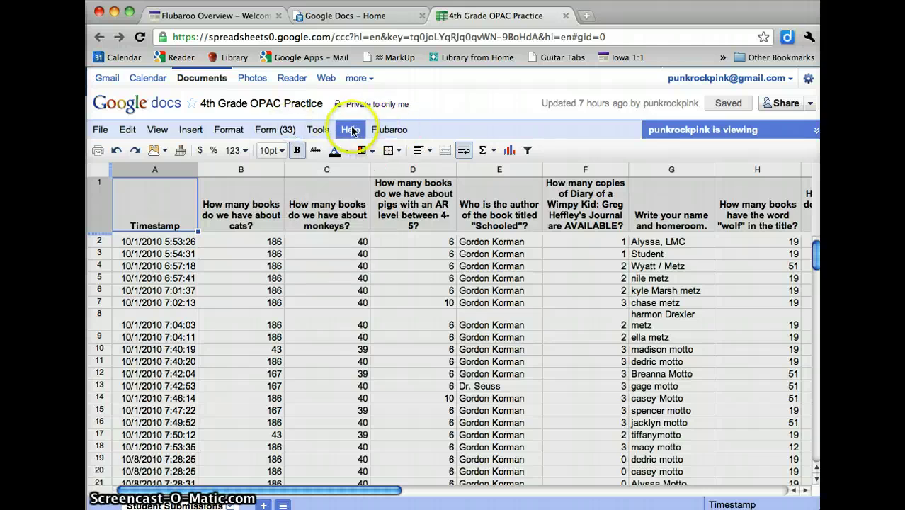
Step: Search the Insert > Script gallery for Flubaroo
{"action": "left_click", "coordinate": [190, 130]}
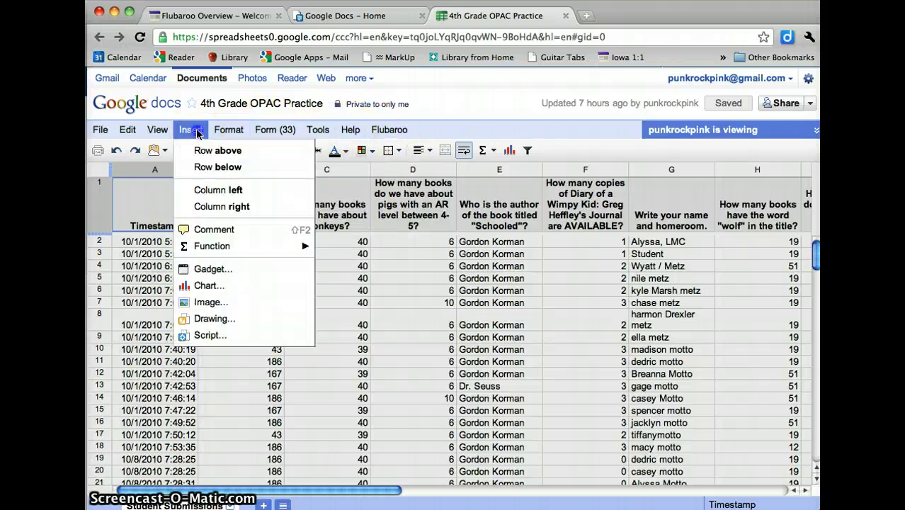
{"action": "left_click", "coordinate": [228, 338]}
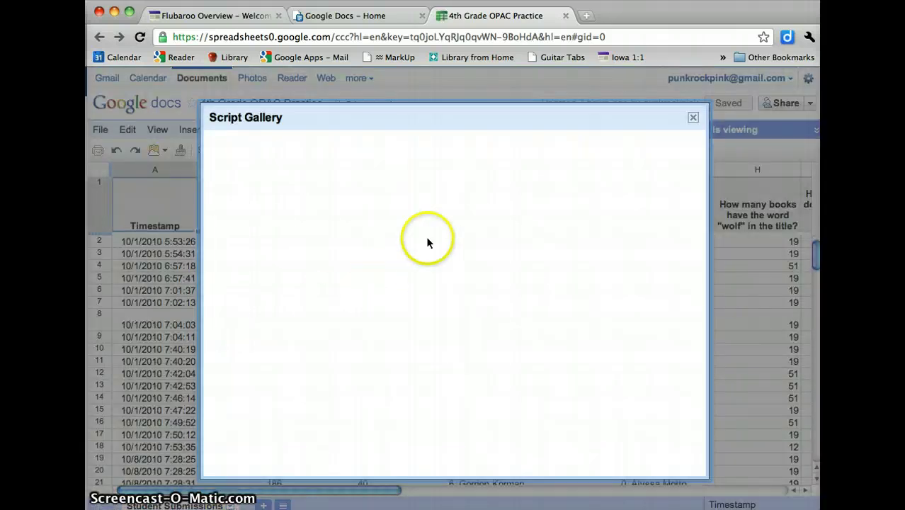
{"action": "left_click", "coordinate": [401, 150]}
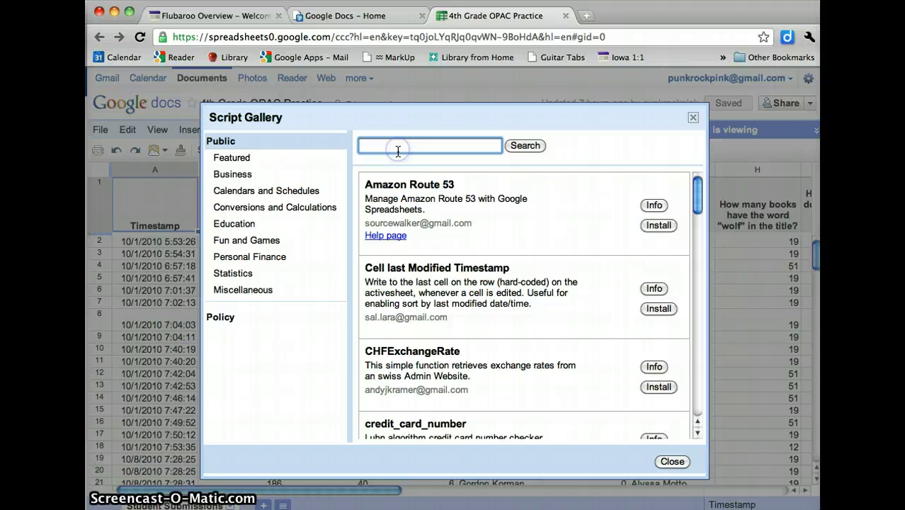
{"action": "type", "text": "flubaroo"}
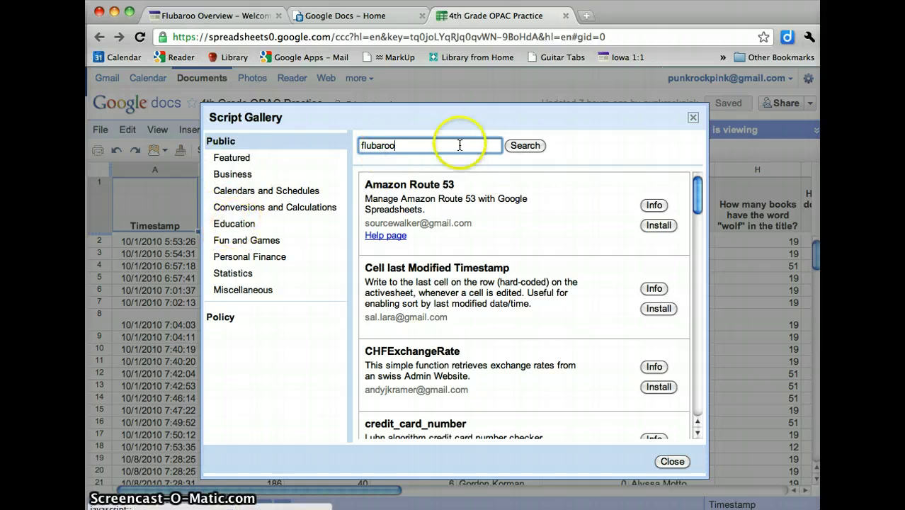
{"action": "key", "text": "Return"}
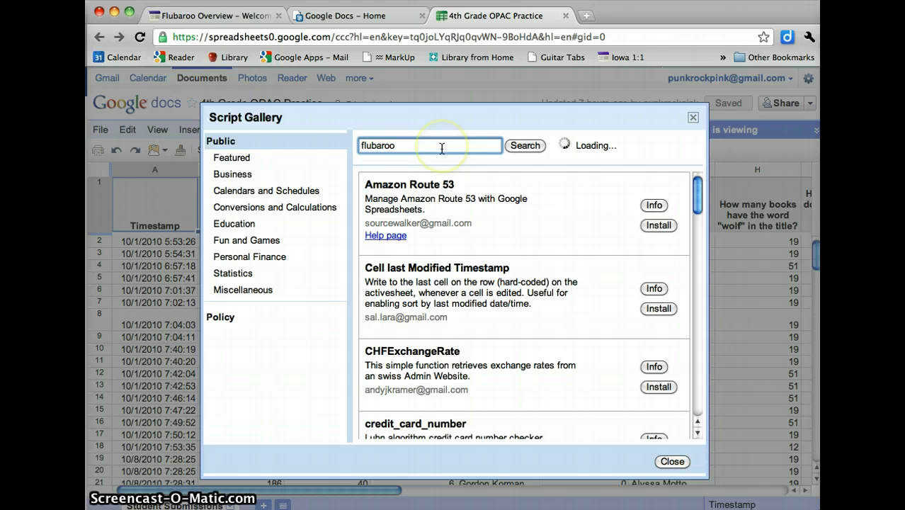
Step: Install Flubaroo, authorize its spreadsheet and email access, and dismiss the confirmation
{"action": "left_click", "coordinate": [660, 231]}
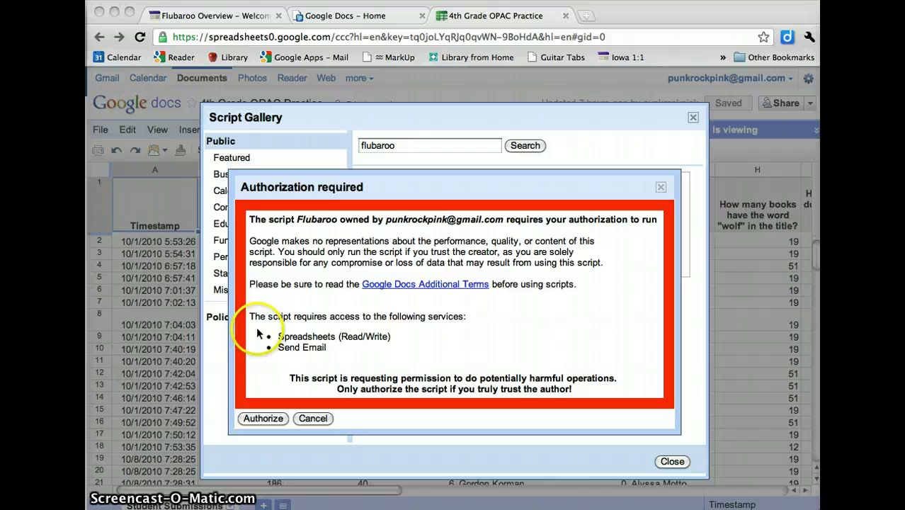
{"action": "left_click", "coordinate": [272, 418]}
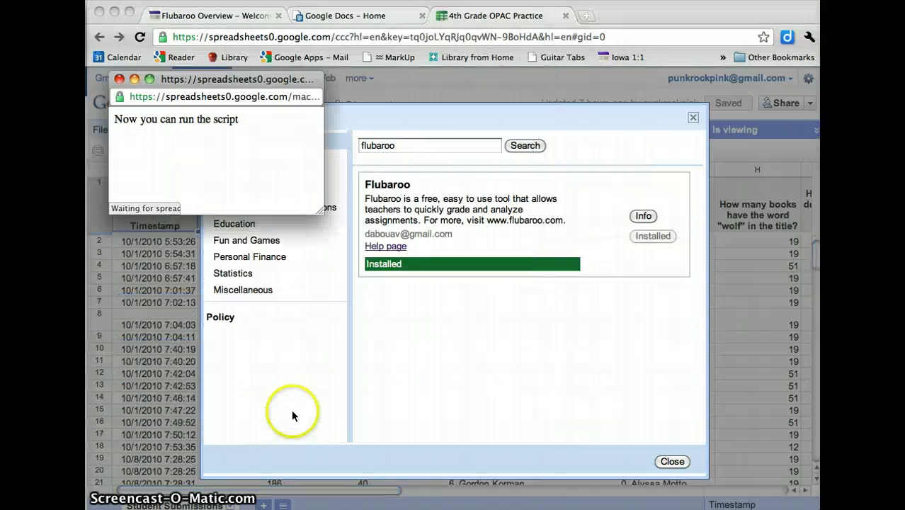
{"action": "left_click", "coordinate": [119, 80]}
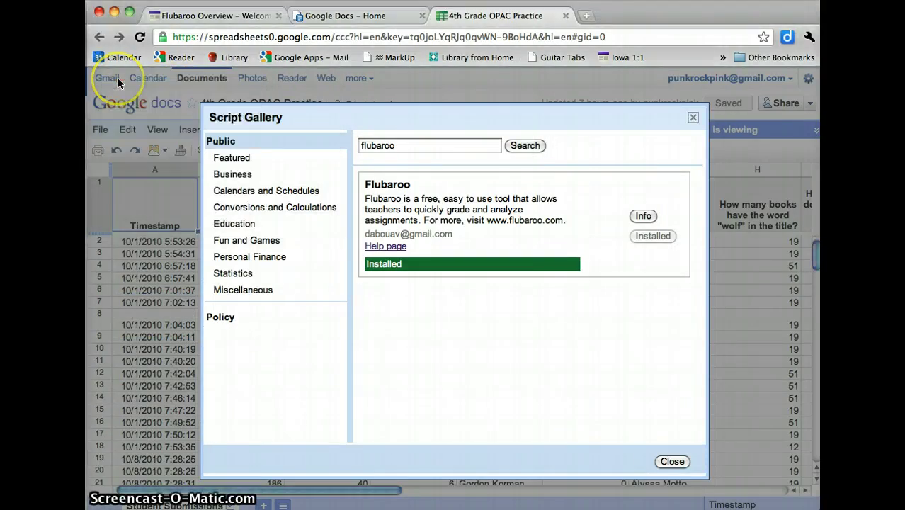
Step: Close the script gallery and start Flubaroo's Grade Assignment
{"action": "left_click", "coordinate": [676, 462]}
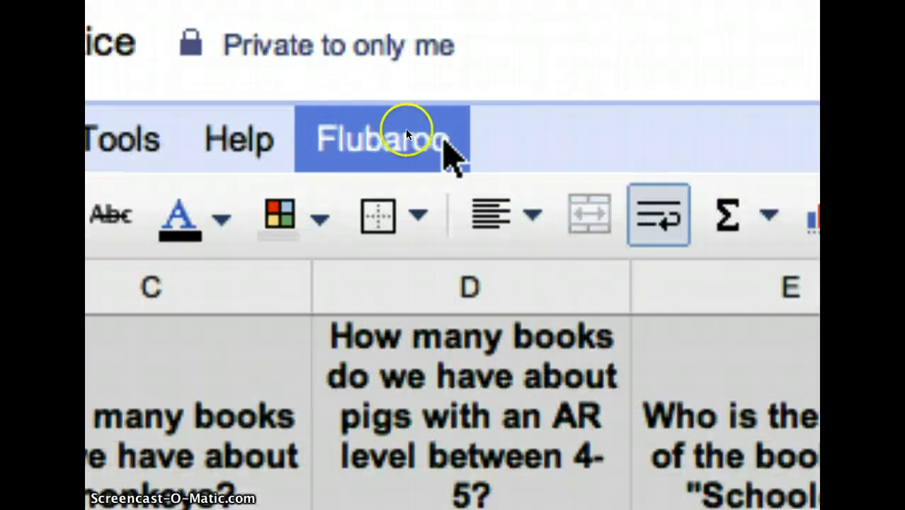
{"action": "left_click", "coordinate": [388, 134]}
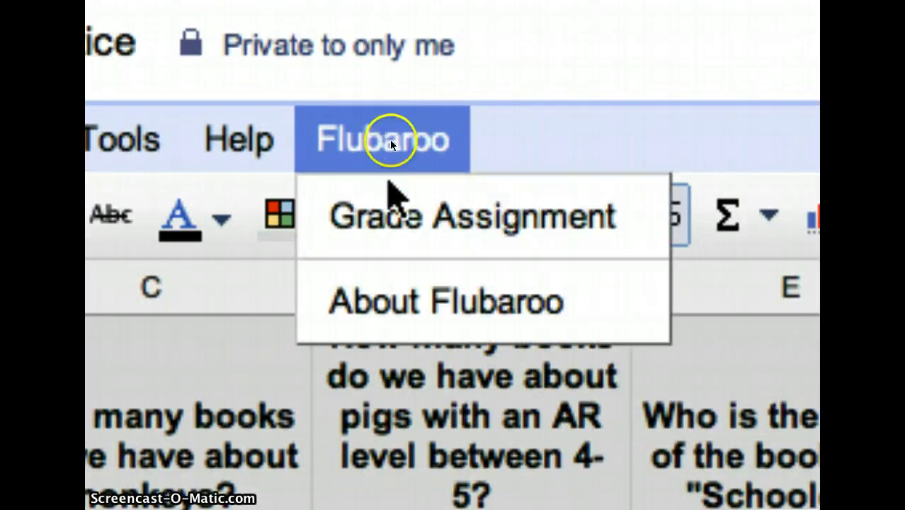
{"action": "left_click", "coordinate": [392, 206]}
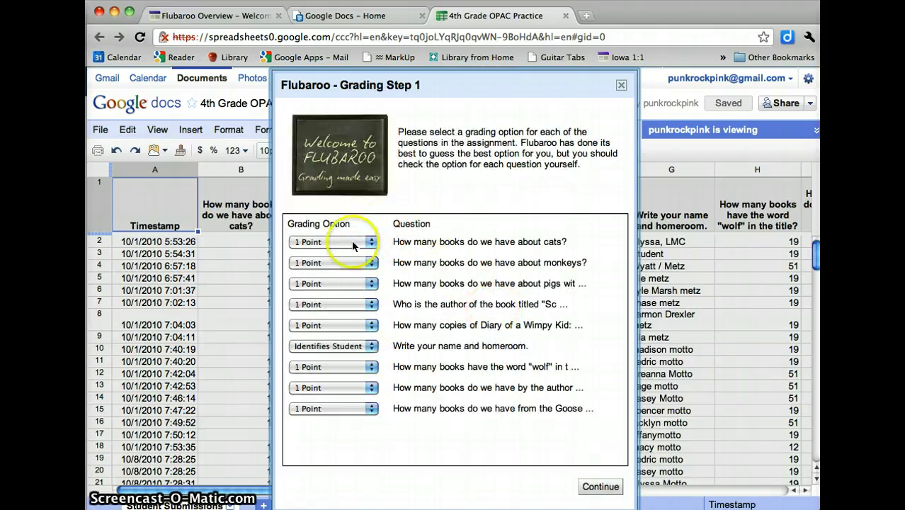
Step: Keep 1 Point for the cats question and set the name-and-homeroom question to Identifies Student
{"action": "left_click", "coordinate": [348, 240]}
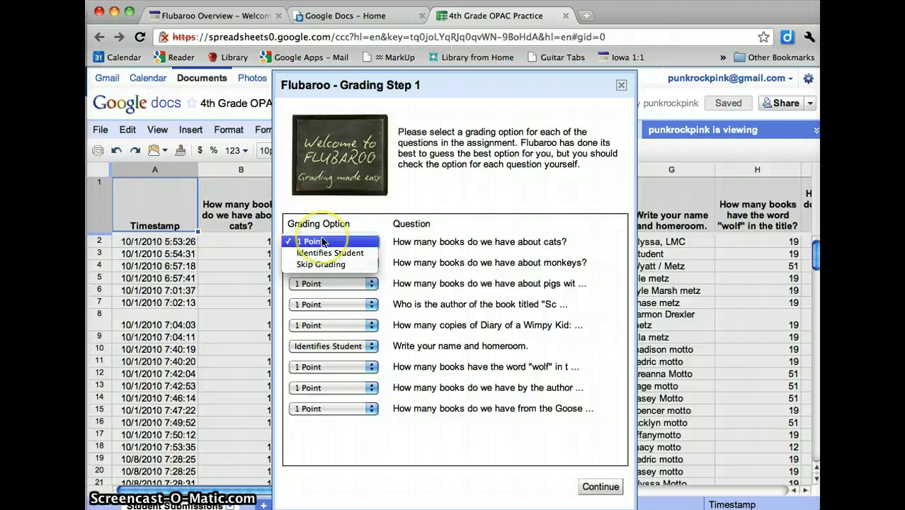
{"action": "left_click", "coordinate": [353, 241]}
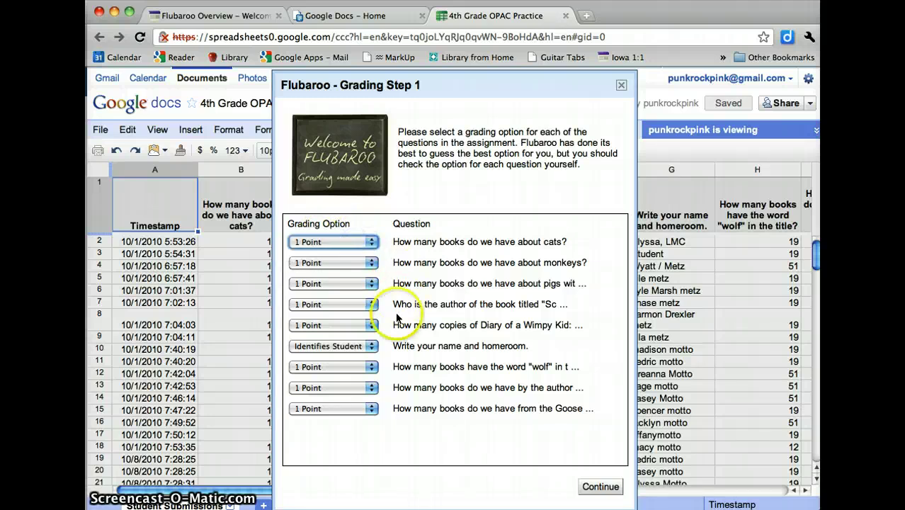
{"action": "left_click_drag", "start_coordinate": [401, 346], "coordinate": [521, 345]}
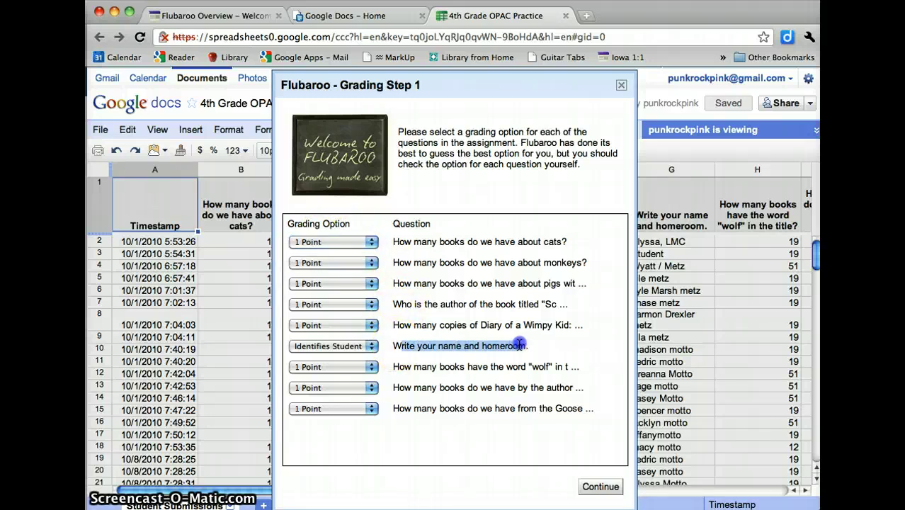
{"action": "left_click", "coordinate": [529, 345]}
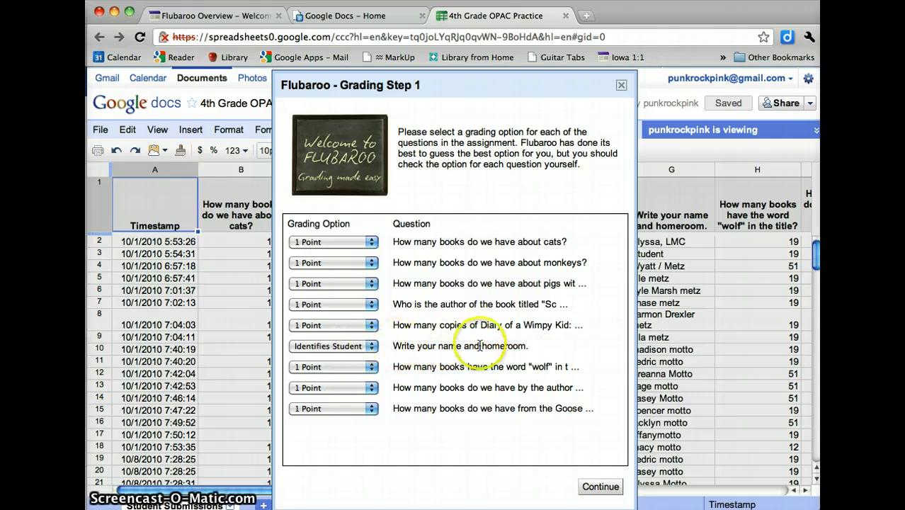
{"action": "left_click", "coordinate": [363, 346]}
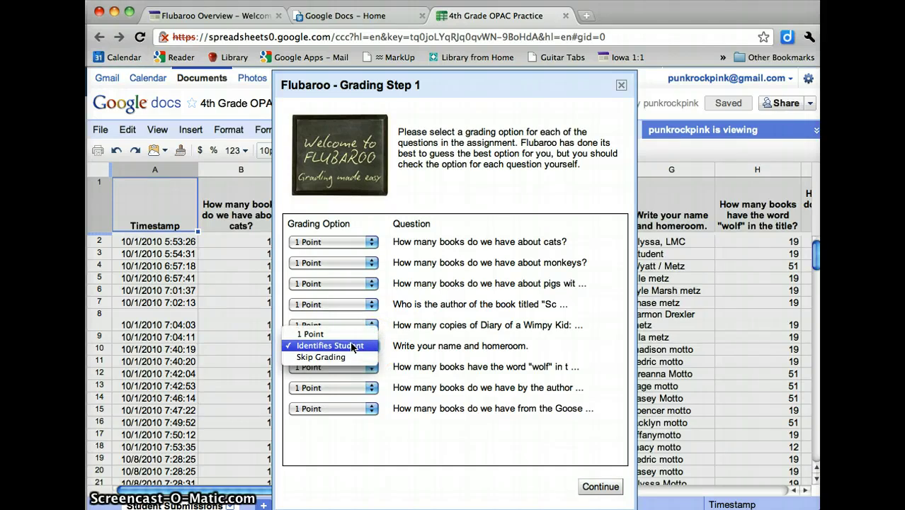
{"action": "left_click", "coordinate": [352, 346]}
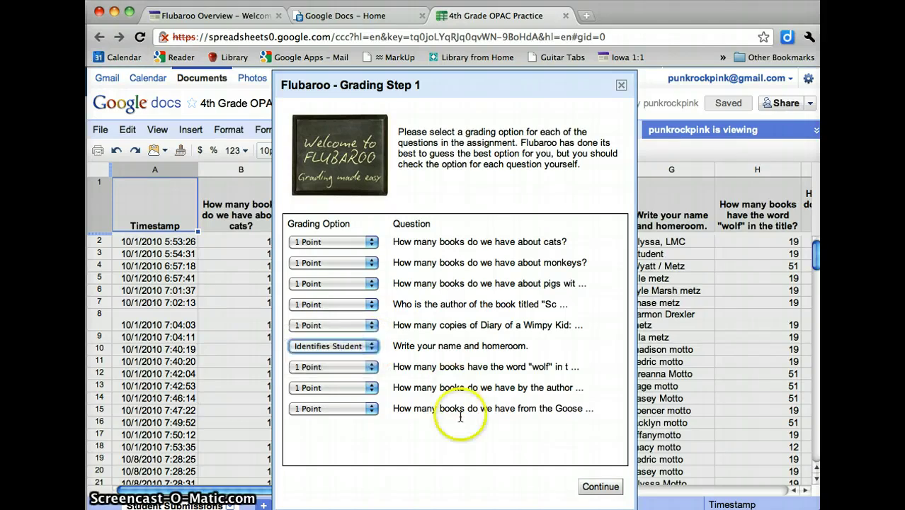
{"action": "left_click", "coordinate": [600, 484]}
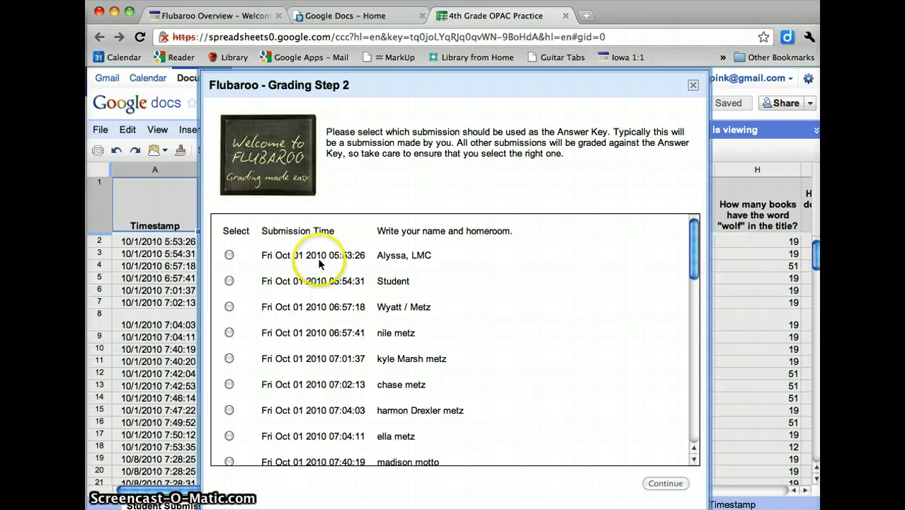
Step: Grade using the first submission as the answer key, then close the Grading Complete notice
{"action": "left_click", "coordinate": [229, 255]}
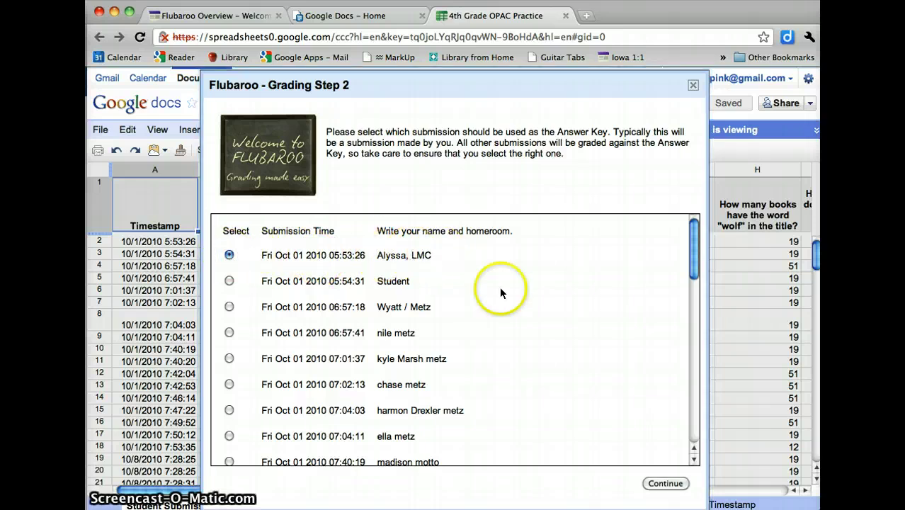
{"action": "left_click", "coordinate": [684, 484]}
{"action": "left_click", "coordinate": [438, 298]}
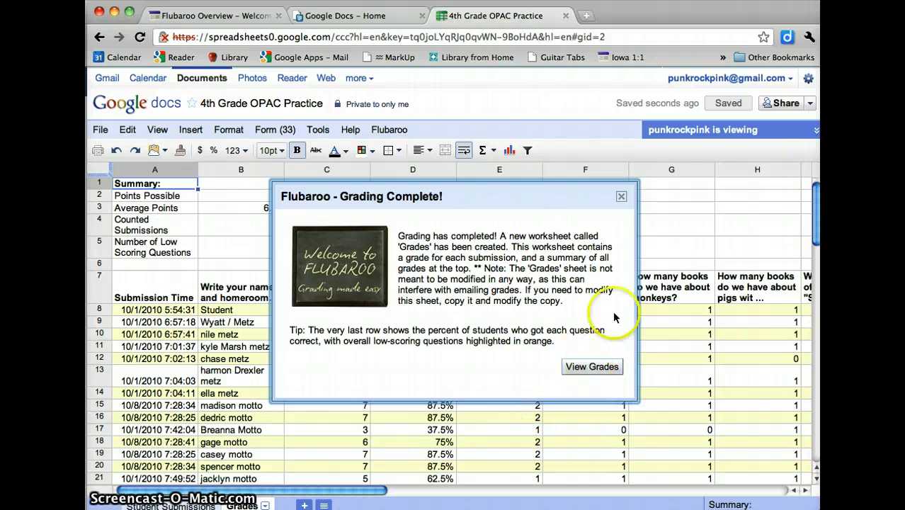
{"action": "left_click", "coordinate": [620, 197]}
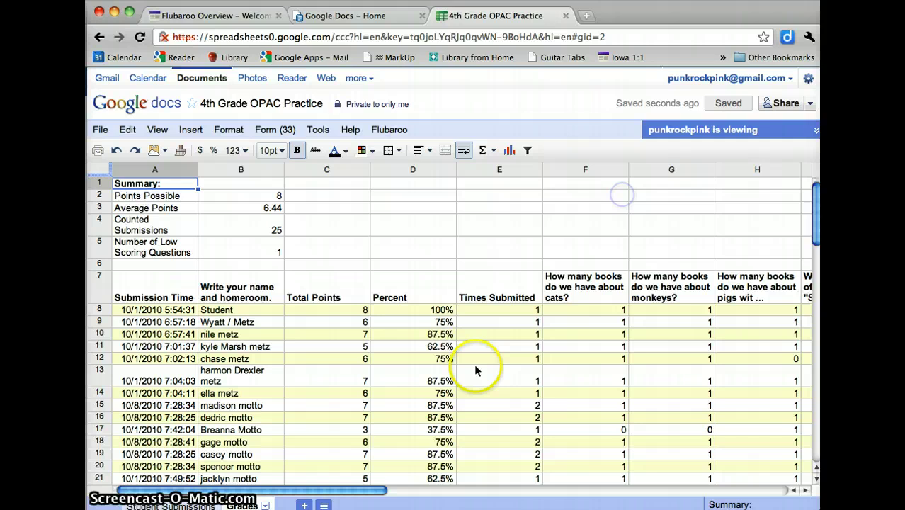
{"action": "scroll", "coordinate": [410, 347], "scroll_direction": "down", "scroll_amount": 5}
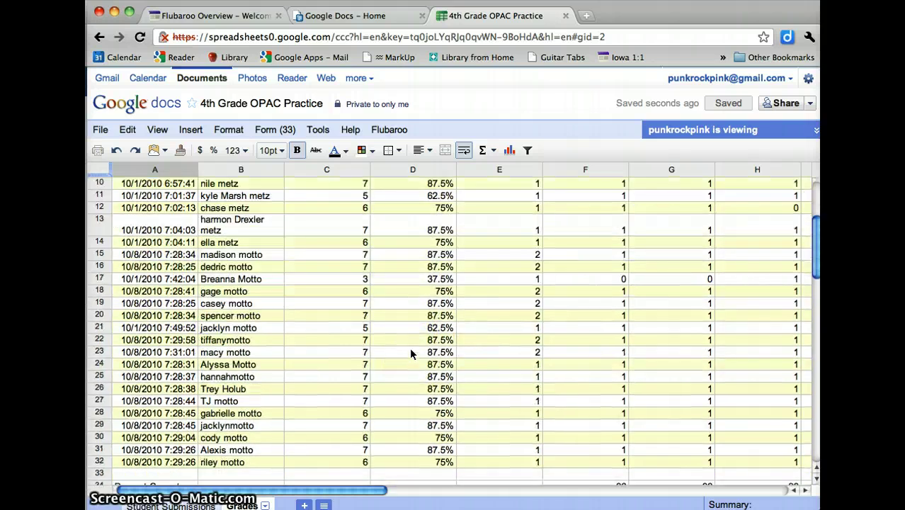
{"action": "scroll", "coordinate": [409, 347], "scroll_direction": "up", "scroll_amount": 5}
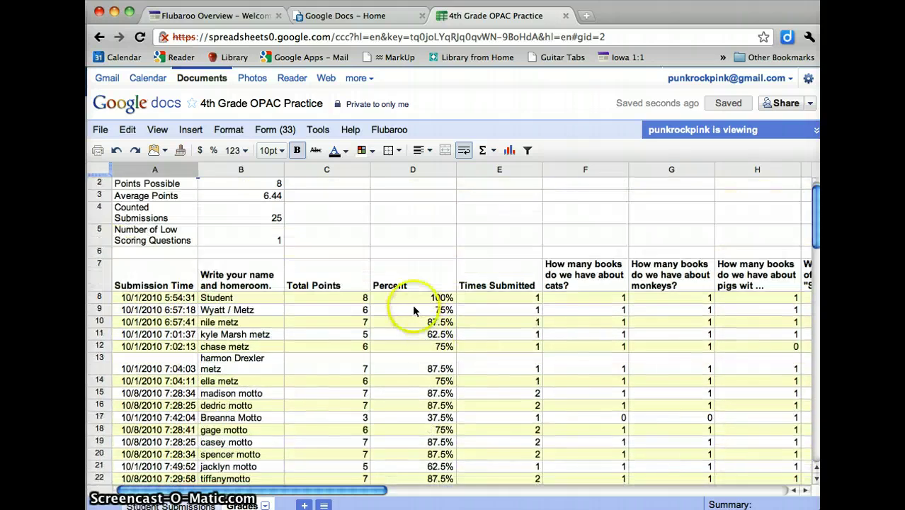
{"action": "scroll", "coordinate": [420, 357], "scroll_direction": "down", "scroll_amount": 5}
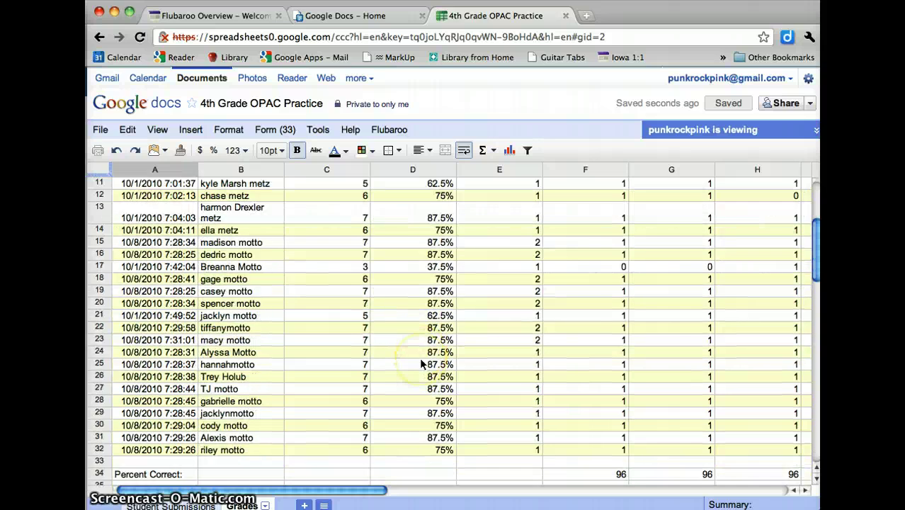
{"action": "scroll", "coordinate": [420, 357], "scroll_direction": "up", "scroll_amount": 2}
{"action": "scroll", "coordinate": [419, 357], "scroll_direction": "right", "scroll_amount": 5}
{"action": "scroll", "coordinate": [419, 357], "scroll_direction": "left", "scroll_amount": 4}
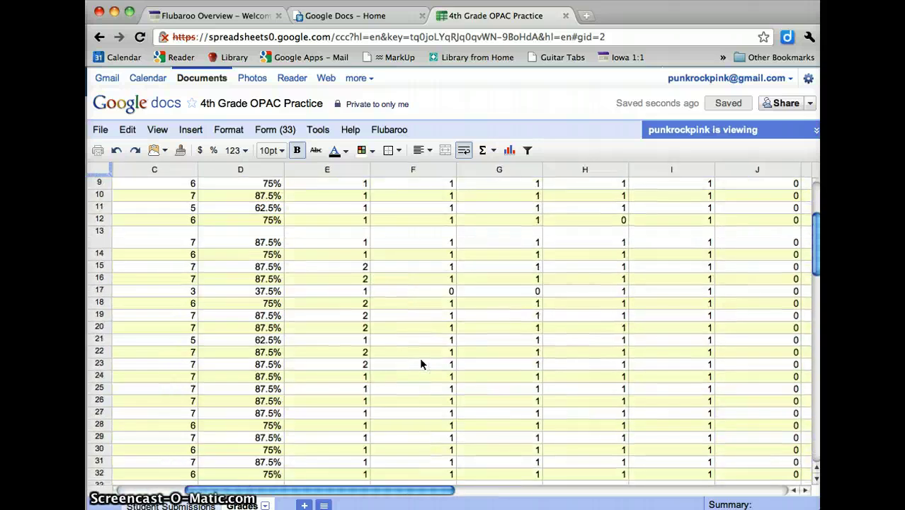
{"action": "scroll", "coordinate": [419, 357], "scroll_direction": "up", "scroll_amount": 2}
{"action": "scroll", "coordinate": [419, 357], "scroll_direction": "right", "scroll_amount": 2}
{"action": "scroll", "coordinate": [419, 357], "scroll_direction": "right", "scroll_amount": 4}
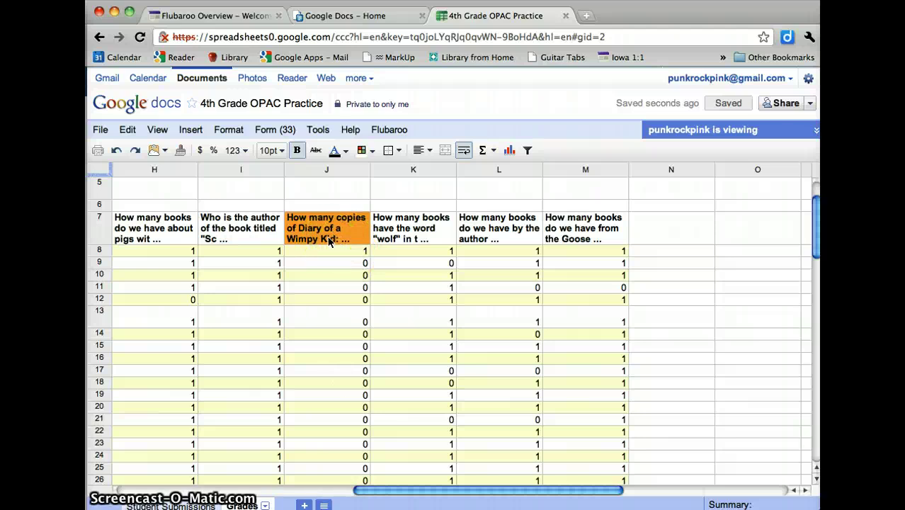
{"action": "scroll", "coordinate": [329, 241], "scroll_direction": "down", "scroll_amount": 1}
{"action": "scroll", "coordinate": [328, 241], "scroll_direction": "down", "scroll_amount": 3}
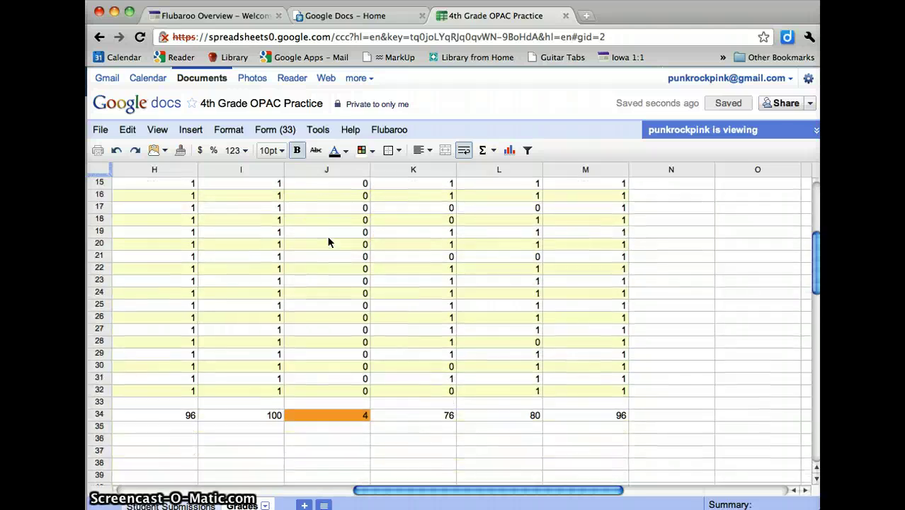
{"action": "scroll", "coordinate": [329, 242], "scroll_direction": "up", "scroll_amount": 4}
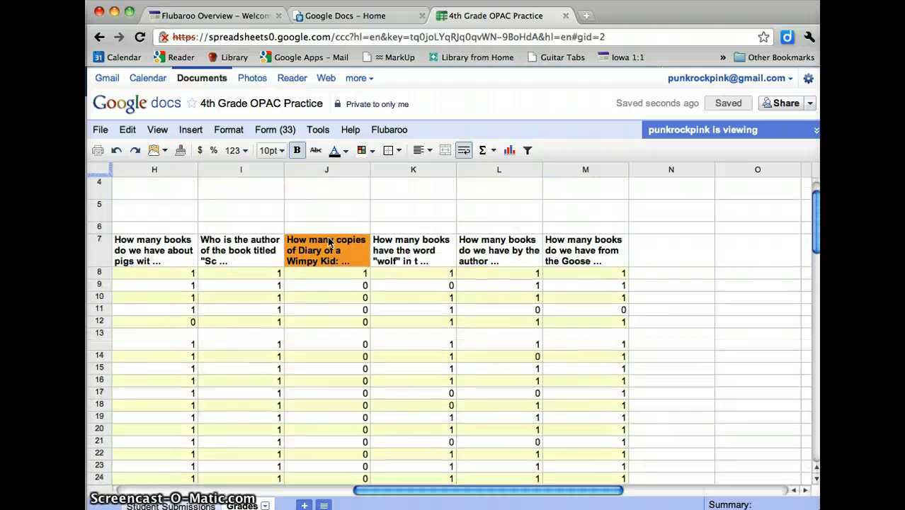
{"action": "scroll", "coordinate": [329, 241], "scroll_direction": "down", "scroll_amount": 4}
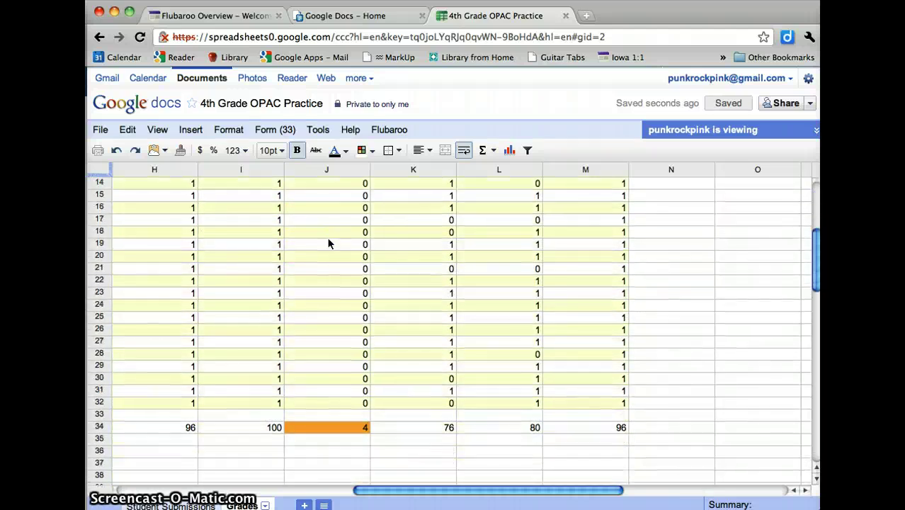
{"action": "scroll", "coordinate": [328, 244], "scroll_direction": "left", "scroll_amount": 5}
{"action": "scroll", "coordinate": [328, 243], "scroll_direction": "right", "scroll_amount": 5}
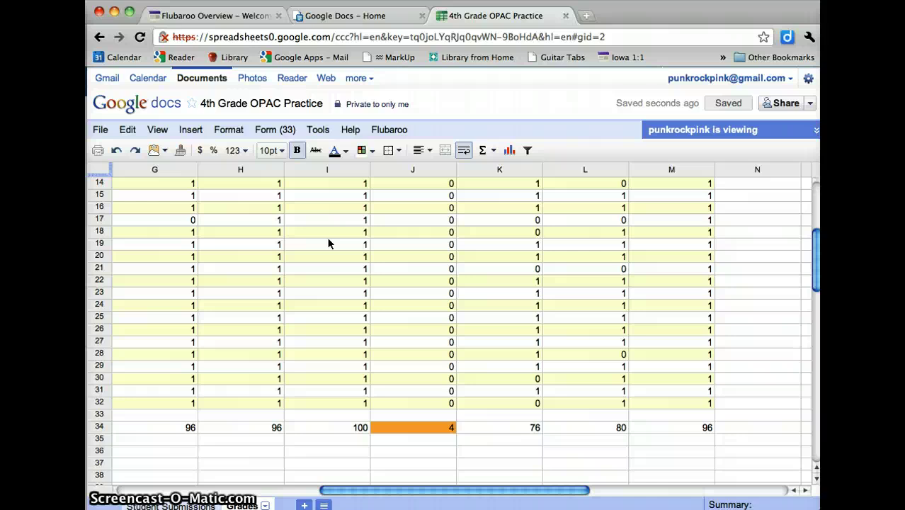
{"action": "scroll", "coordinate": [328, 243], "scroll_direction": "up", "scroll_amount": 2}
{"action": "scroll", "coordinate": [328, 244], "scroll_direction": "up", "scroll_amount": 2}
{"action": "scroll", "coordinate": [328, 244], "scroll_direction": "left", "scroll_amount": 3}
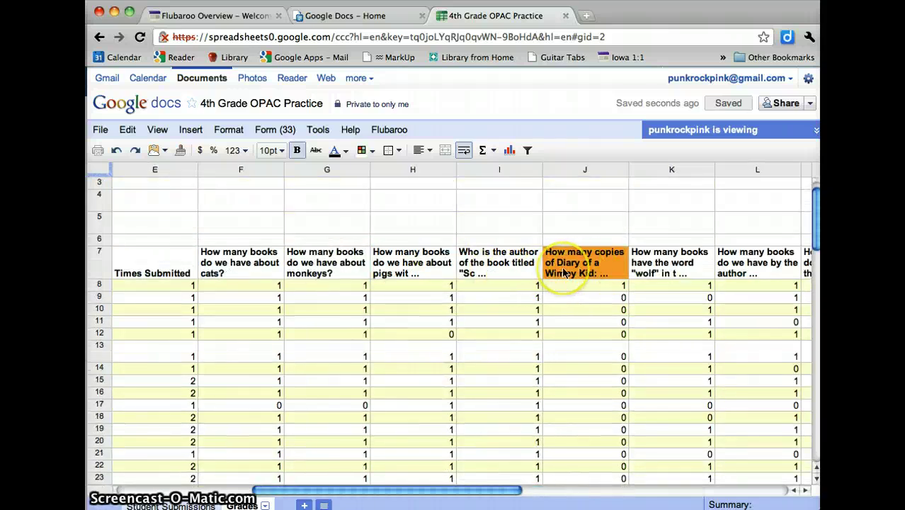
{"action": "scroll", "coordinate": [565, 273], "scroll_direction": "right", "scroll_amount": 5}
{"action": "scroll", "coordinate": [562, 266], "scroll_direction": "left", "scroll_amount": 5}
{"action": "scroll", "coordinate": [562, 266], "scroll_direction": "right", "scroll_amount": 2}
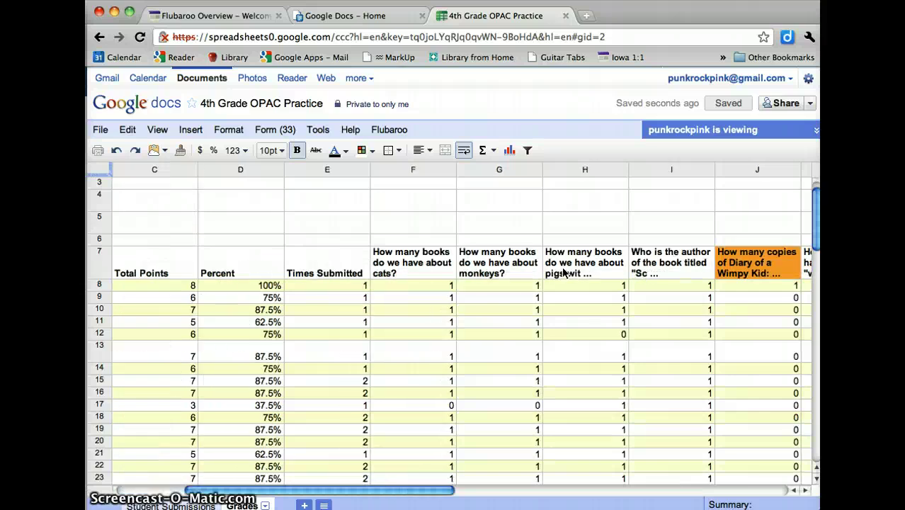
{"action": "scroll", "coordinate": [562, 267], "scroll_direction": "down", "scroll_amount": 3}
{"action": "scroll", "coordinate": [562, 267], "scroll_direction": "down", "scroll_amount": 3}
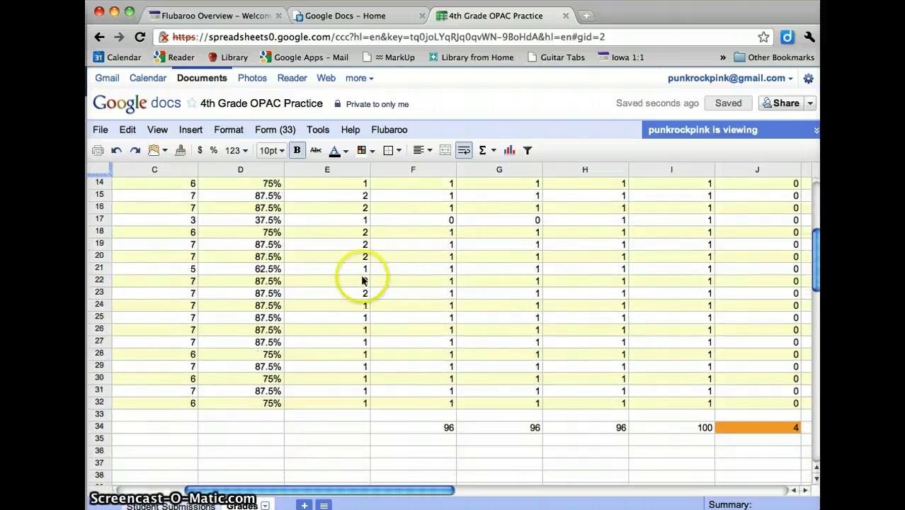
{"action": "scroll", "coordinate": [366, 282], "scroll_direction": "left", "scroll_amount": 2}
{"action": "scroll", "coordinate": [362, 280], "scroll_direction": "up", "scroll_amount": 5}
{"action": "scroll", "coordinate": [362, 280], "scroll_direction": "left", "scroll_amount": 1}
{"action": "scroll", "coordinate": [362, 281], "scroll_direction": "up", "scroll_amount": 2}
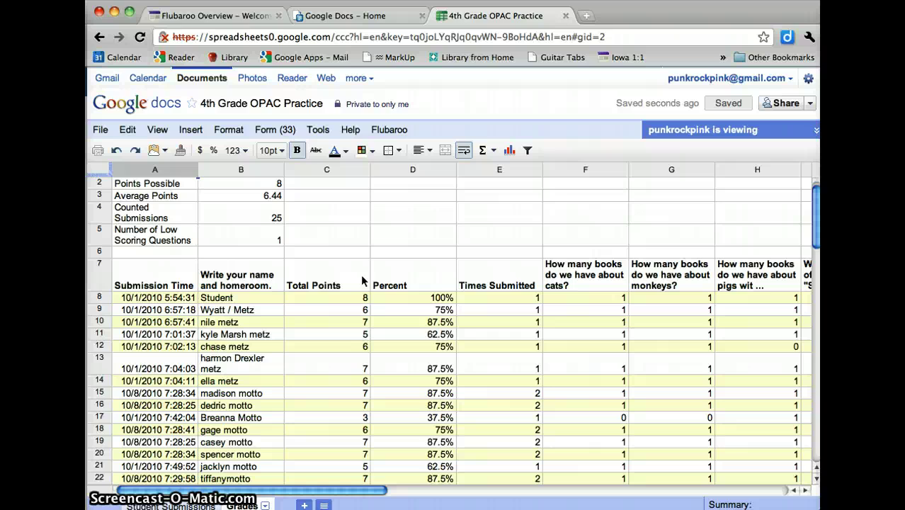
{"action": "scroll", "coordinate": [362, 281], "scroll_direction": "down", "scroll_amount": 3}
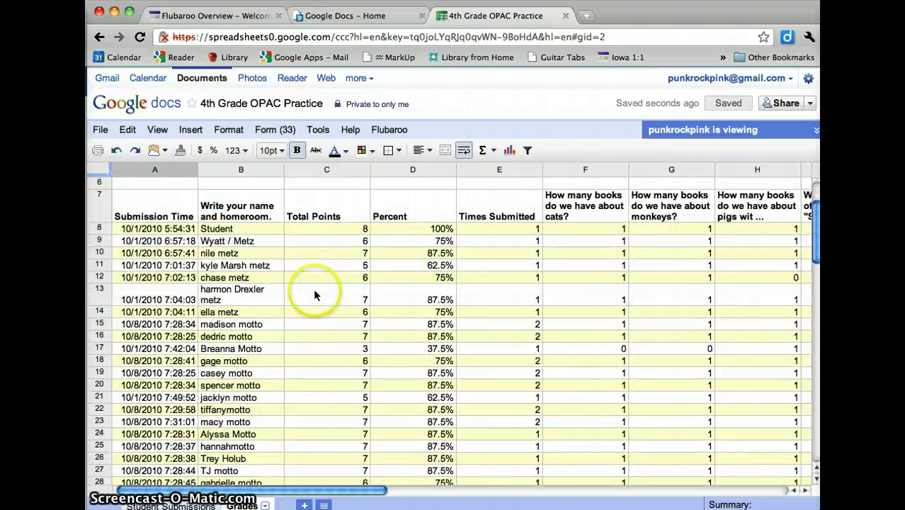
{"action": "scroll", "coordinate": [314, 295], "scroll_direction": "down", "scroll_amount": 3}
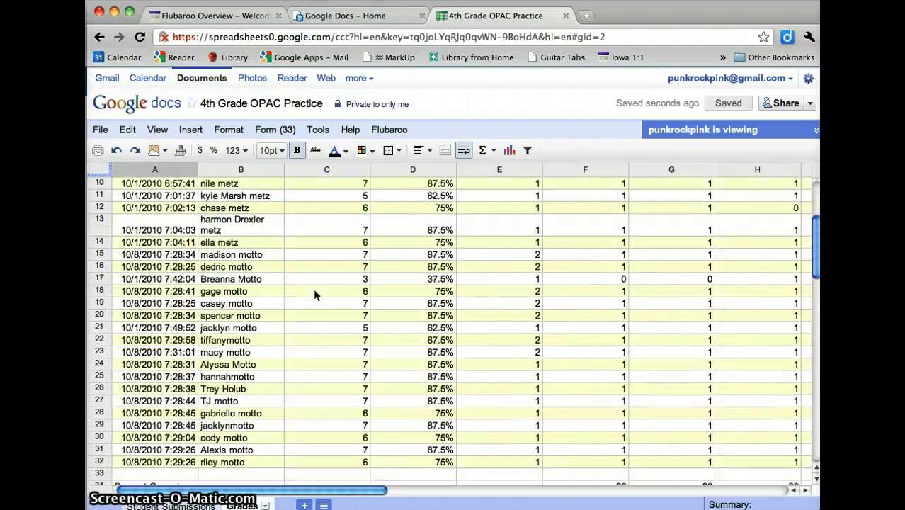
Step: Open Flubaroo's Email Grades dialog and move it further left
{"action": "left_click", "coordinate": [396, 135]}
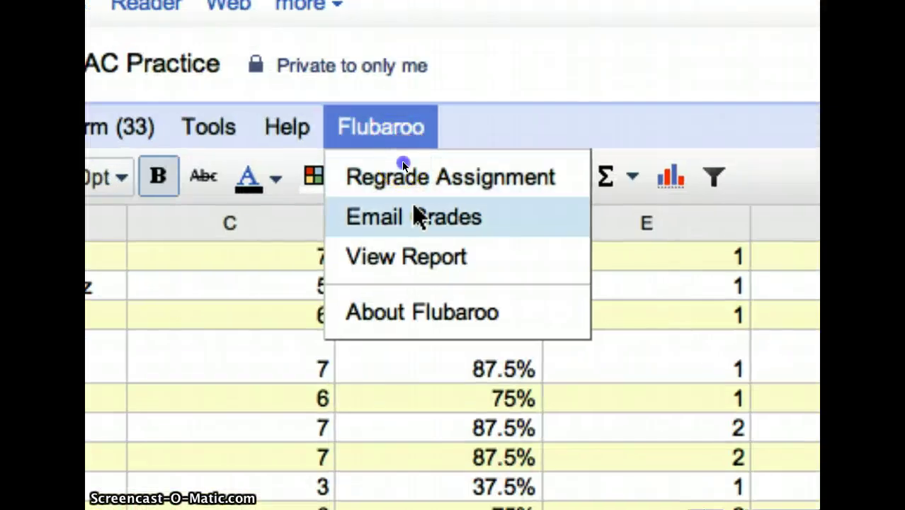
{"action": "left_click", "coordinate": [415, 213]}
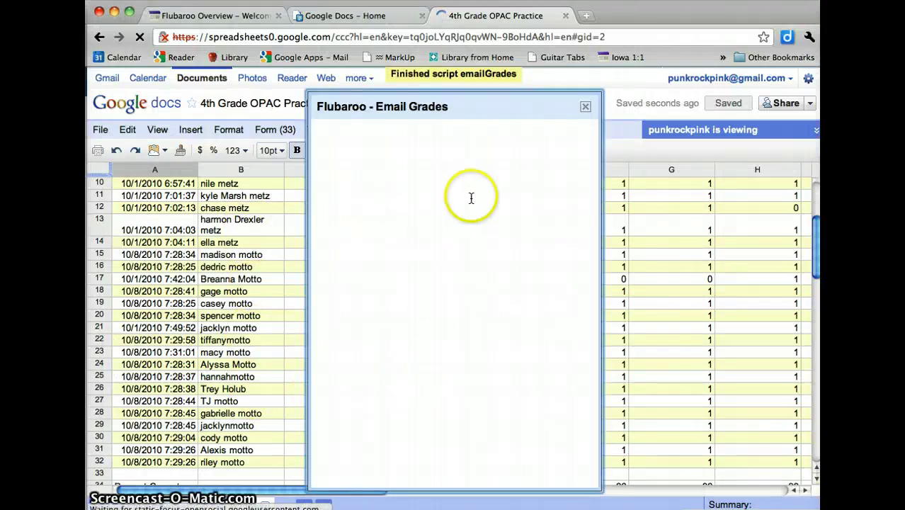
{"action": "left_click_drag", "start_coordinate": [435, 108], "coordinate": [318, 100]}
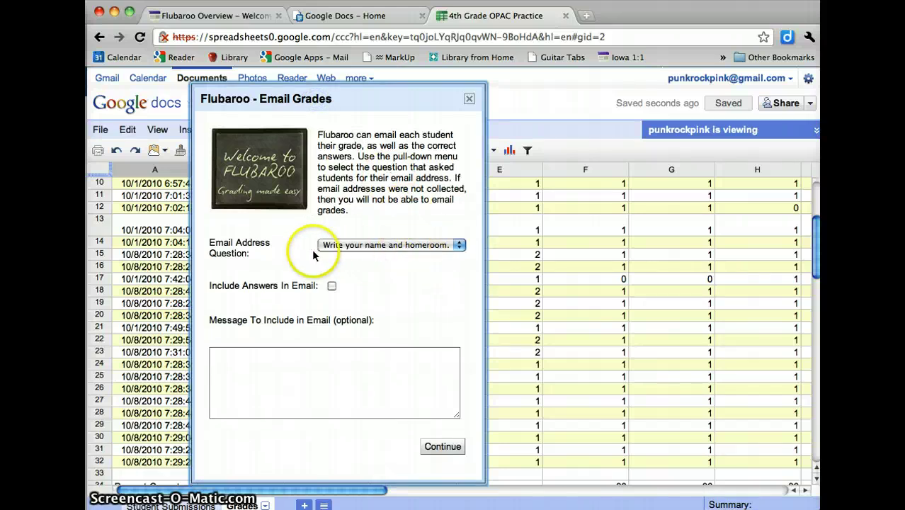
Step: Keep 'Write your name and homeroom.' as the email question, then go to Google Docs home
{"action": "left_click", "coordinate": [350, 246]}
{"action": "left_click", "coordinate": [350, 245]}
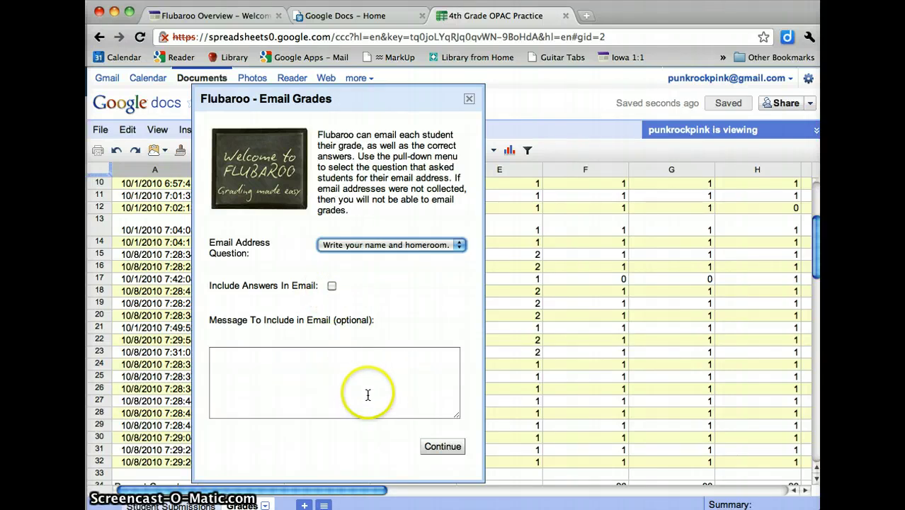
{"action": "left_click", "coordinate": [344, 17]}
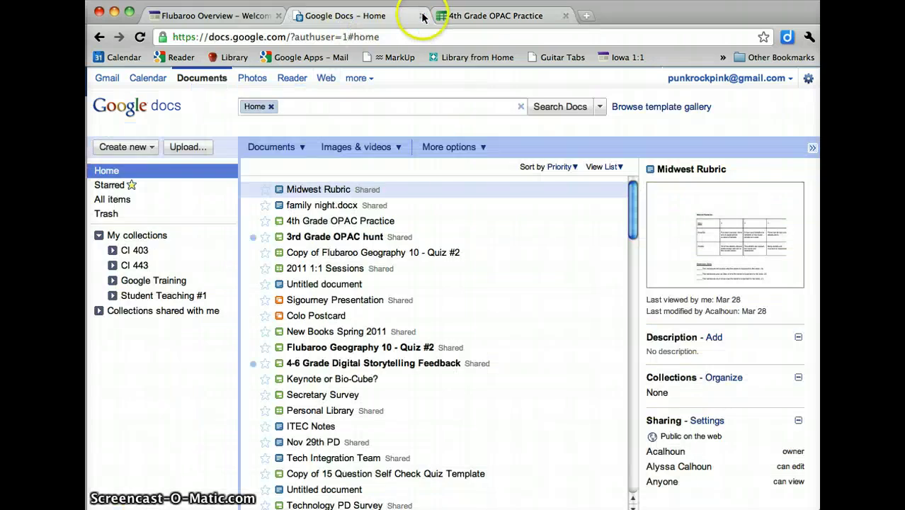
Step: Open the Secretary Survey document, then switch to the school district Google account
{"action": "left_click", "coordinate": [339, 395]}
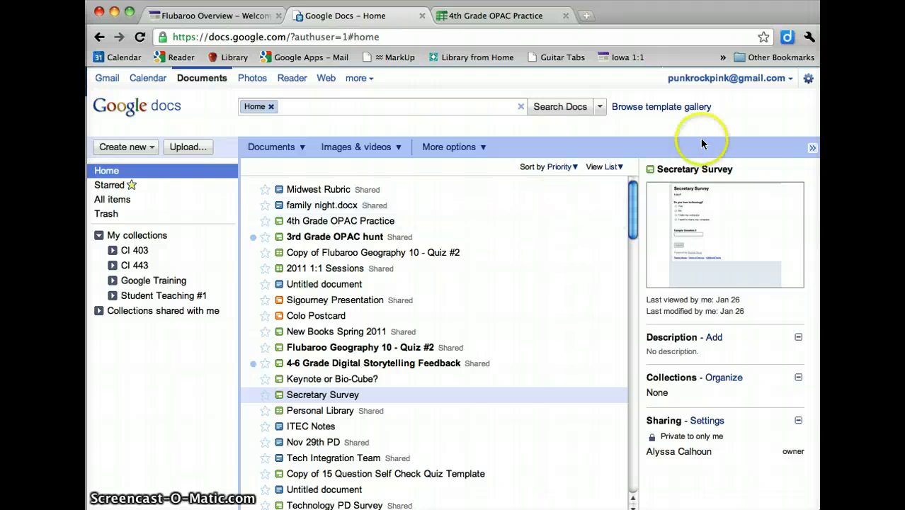
{"action": "left_click", "coordinate": [780, 82]}
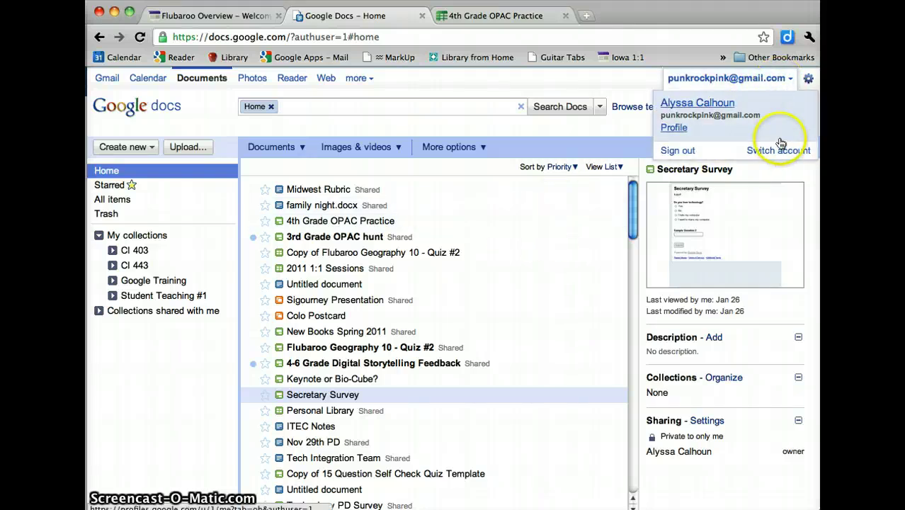
{"action": "left_click", "coordinate": [774, 147]}
{"action": "left_click", "coordinate": [752, 135]}
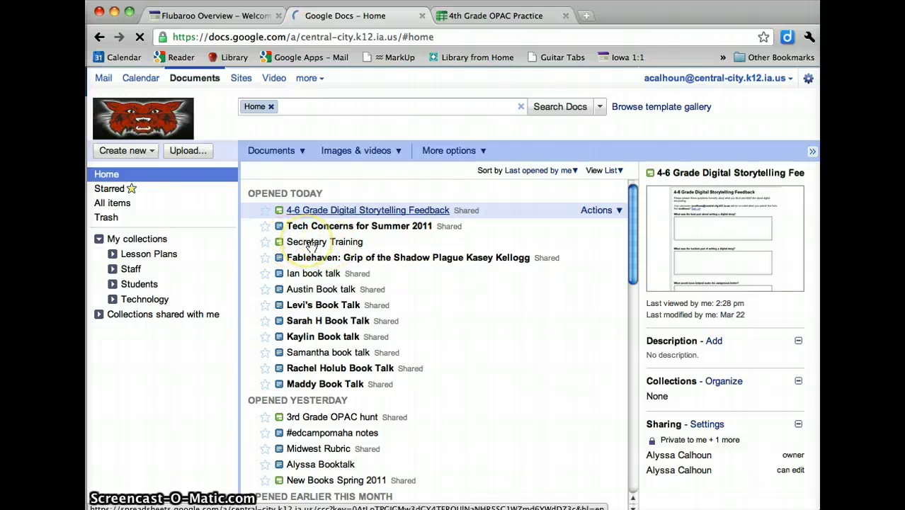
Step: Browse Secretary Training's Help and Insert menus, close it, and return to 4th Grade OPAC Practice
{"action": "left_click", "coordinate": [356, 242]}
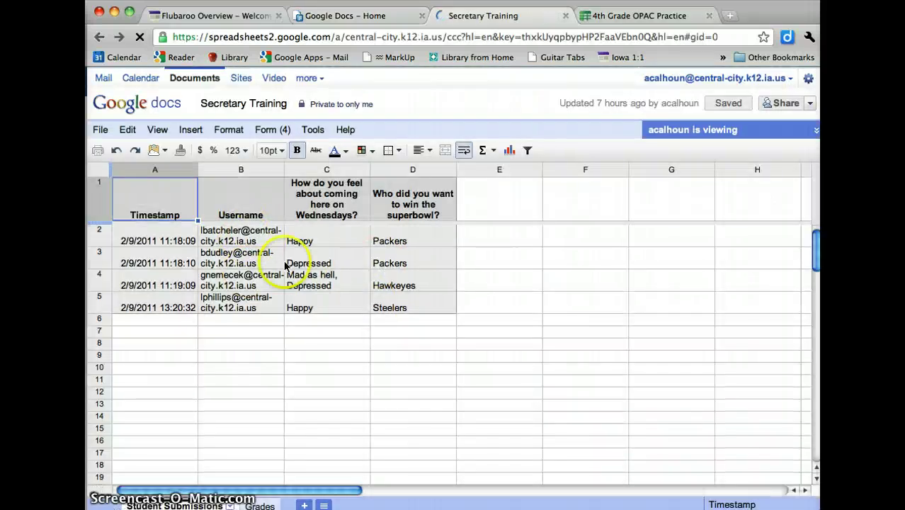
{"action": "left_click", "coordinate": [345, 130]}
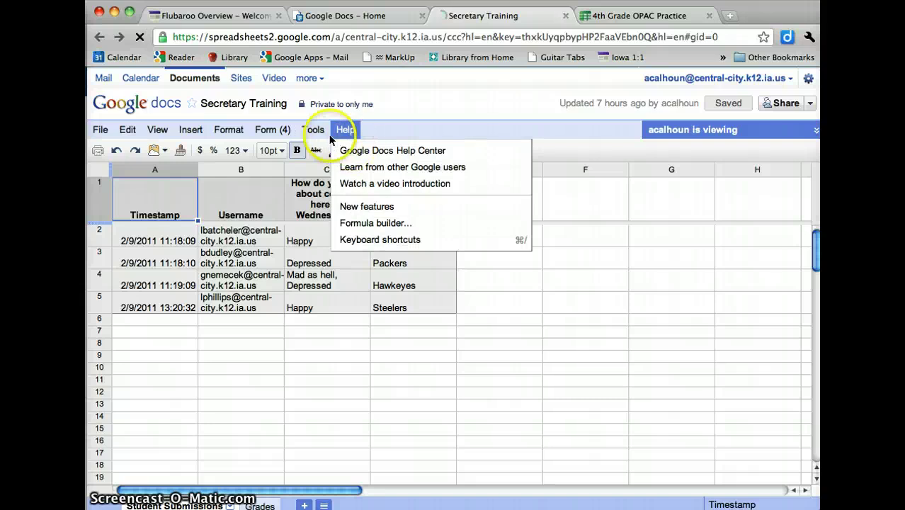
{"action": "left_click", "coordinate": [344, 132]}
{"action": "left_click", "coordinate": [193, 129]}
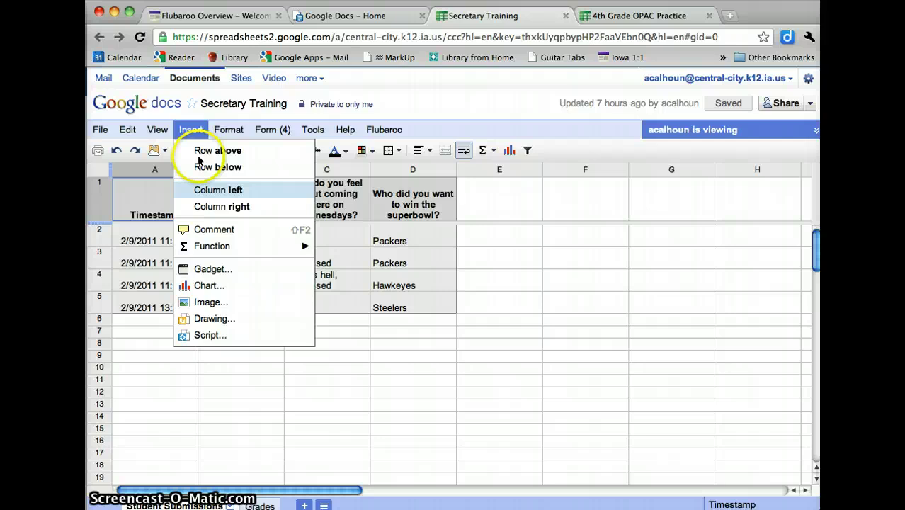
{"action": "left_click", "coordinate": [192, 129]}
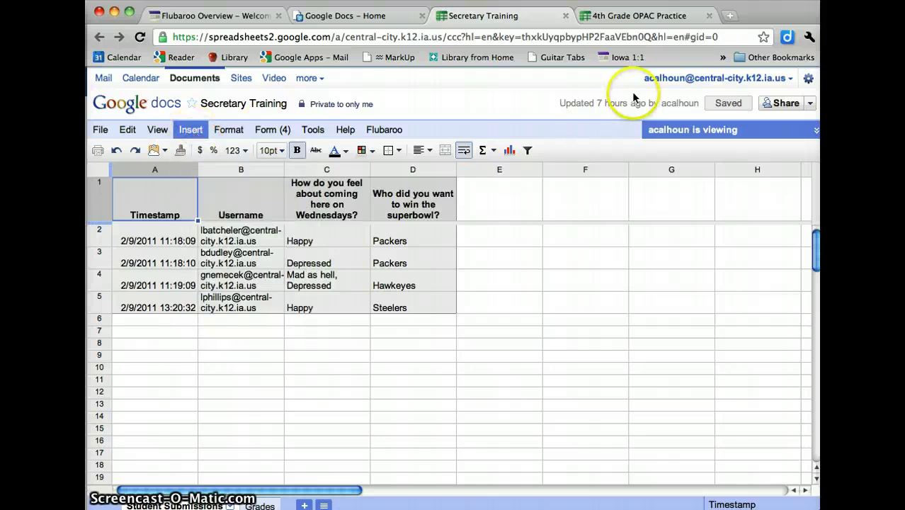
{"action": "key", "text": "super+w"}
{"action": "left_click", "coordinate": [482, 17]}
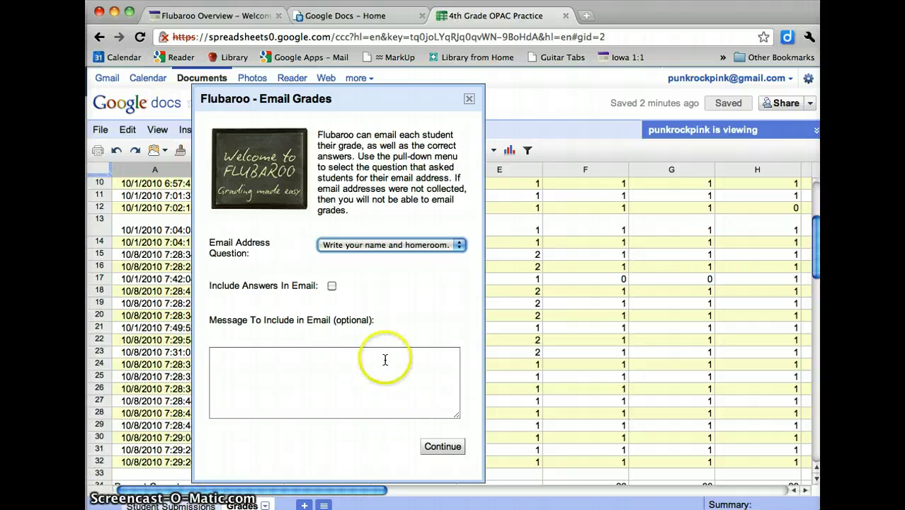
Step: Cancel Email Grades, review the Student Submissions sheet, and return to the Grades sheet's Flubaroo menu
{"action": "left_click", "coordinate": [468, 101]}
{"action": "scroll", "coordinate": [393, 343], "scroll_direction": "up", "scroll_amount": 5}
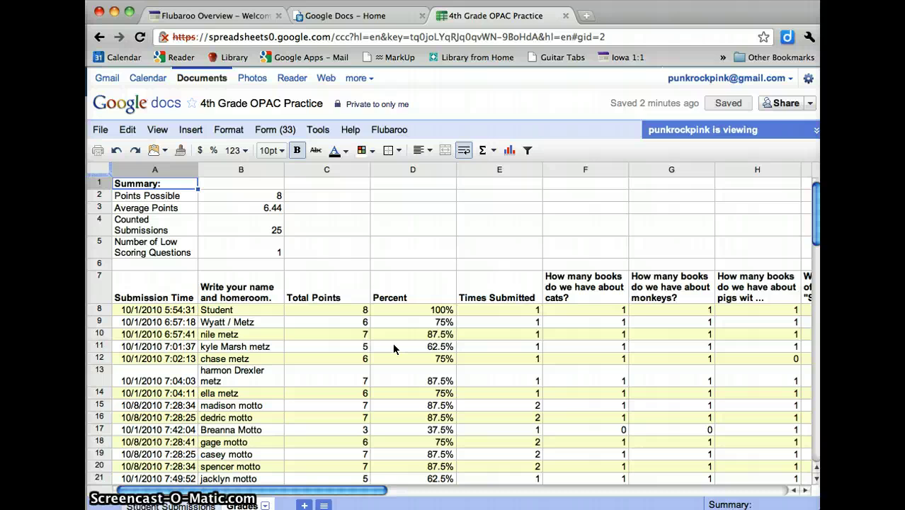
{"action": "left_click", "coordinate": [152, 503]}
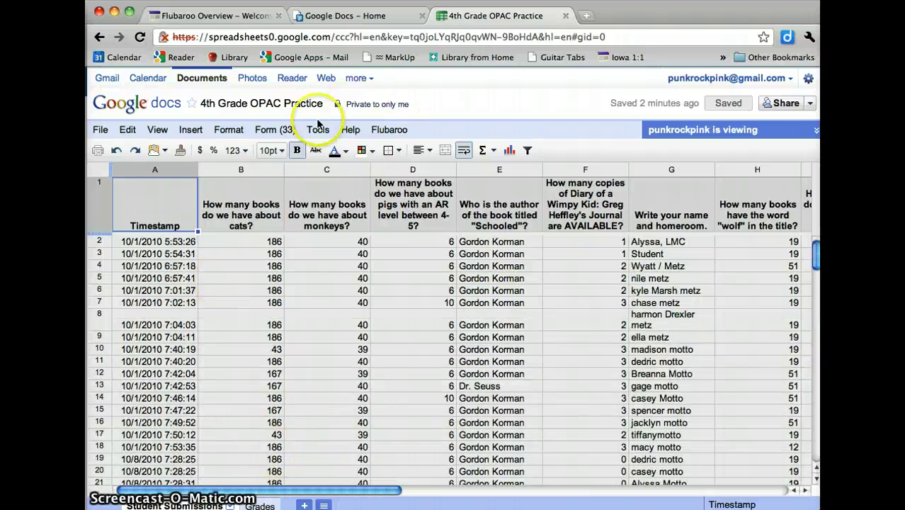
{"action": "left_click", "coordinate": [310, 128]}
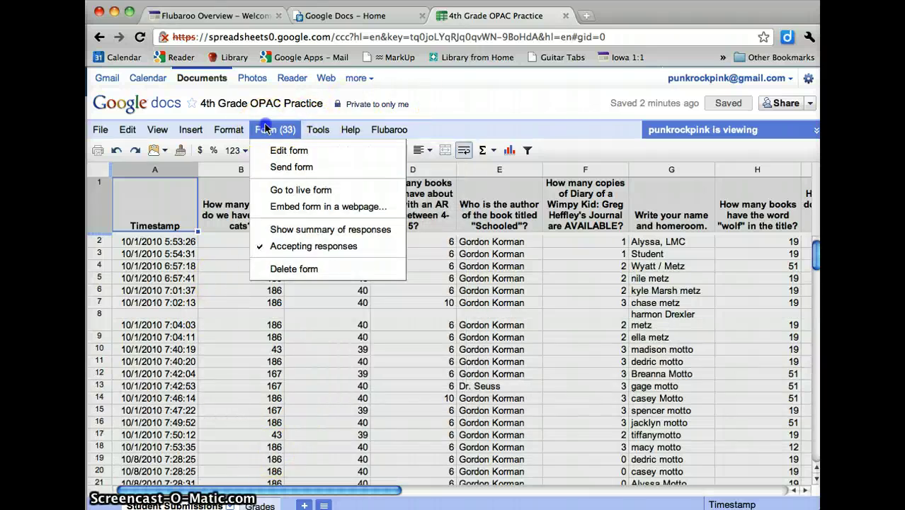
{"action": "left_click", "coordinate": [265, 125]}
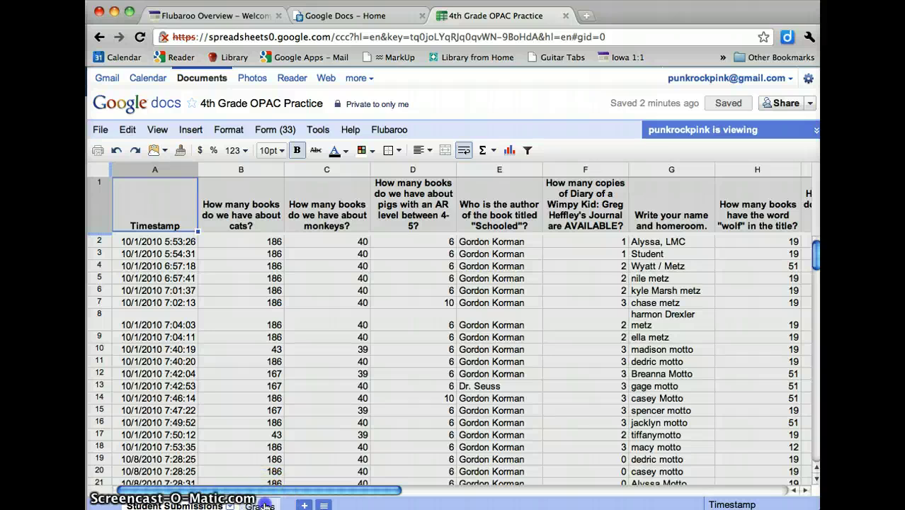
{"action": "left_click", "coordinate": [261, 506]}
{"action": "left_click", "coordinate": [383, 130]}
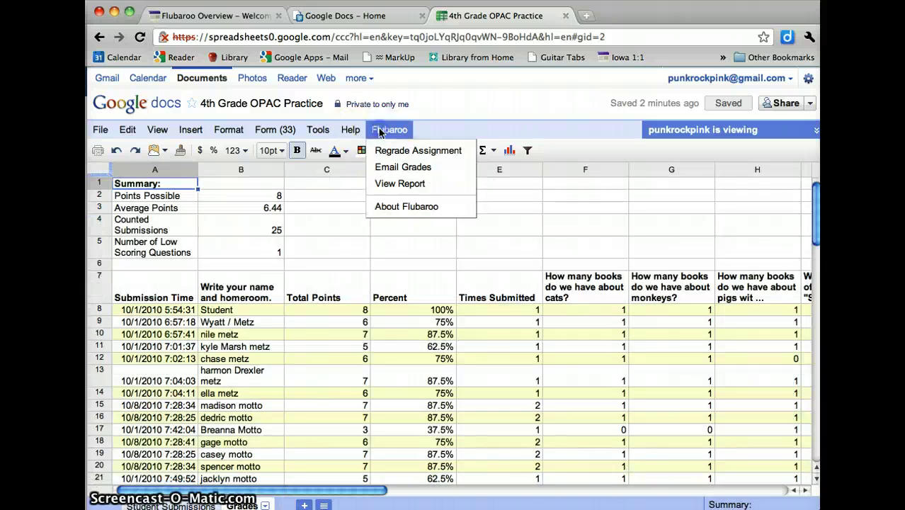
Step: Open Flubaroo's View Report and point out the 6.44 average and 25 submissions
{"action": "left_click", "coordinate": [400, 183]}
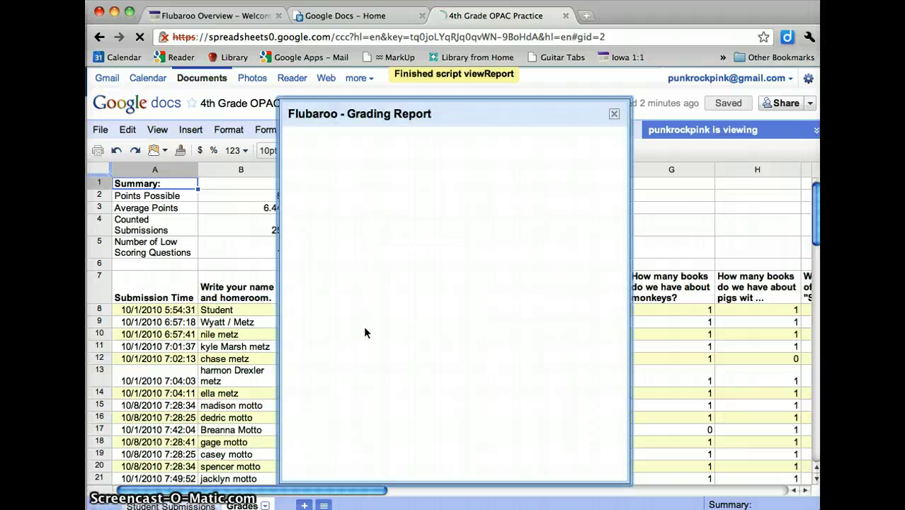
{"action": "left_click_drag", "start_coordinate": [443, 117], "coordinate": [366, 119]}
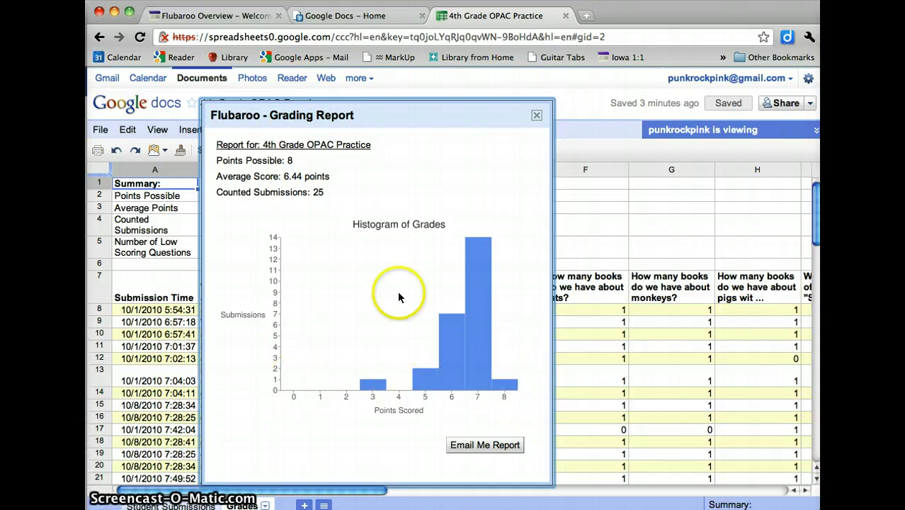
{"action": "left_click", "coordinate": [286, 178]}
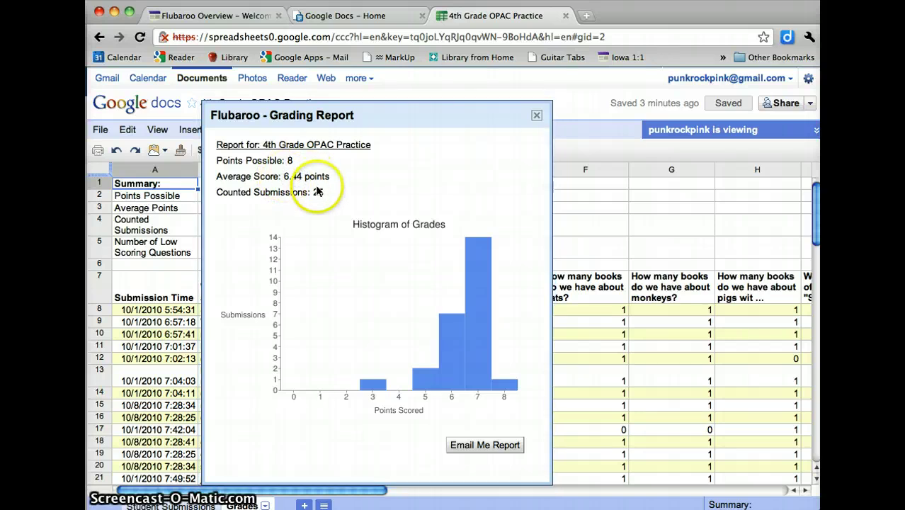
{"action": "left_click", "coordinate": [316, 190]}
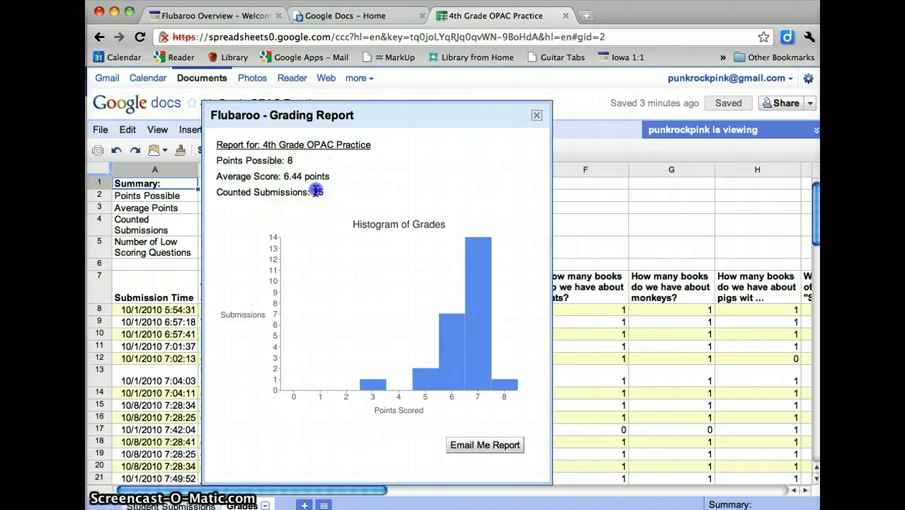
Step: Close the Grading Report and the 4th Grade OPAC Practice spreadsheet, returning to the Flubaroo Overview guide
{"action": "left_click", "coordinate": [537, 116]}
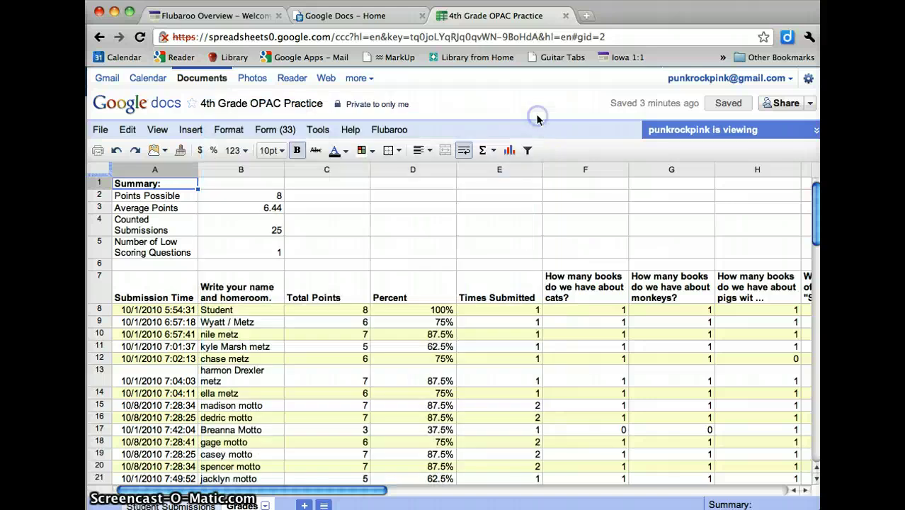
{"action": "key", "text": "super+w"}
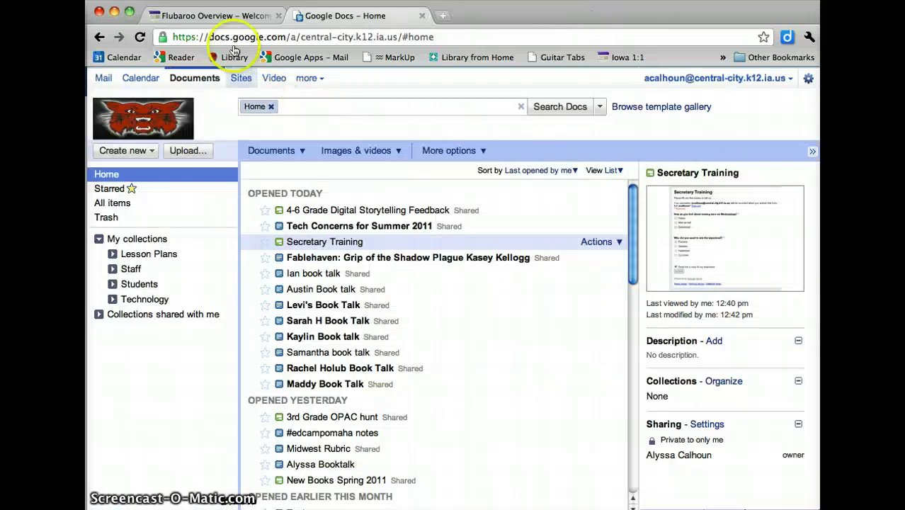
{"action": "left_click", "coordinate": [213, 16]}
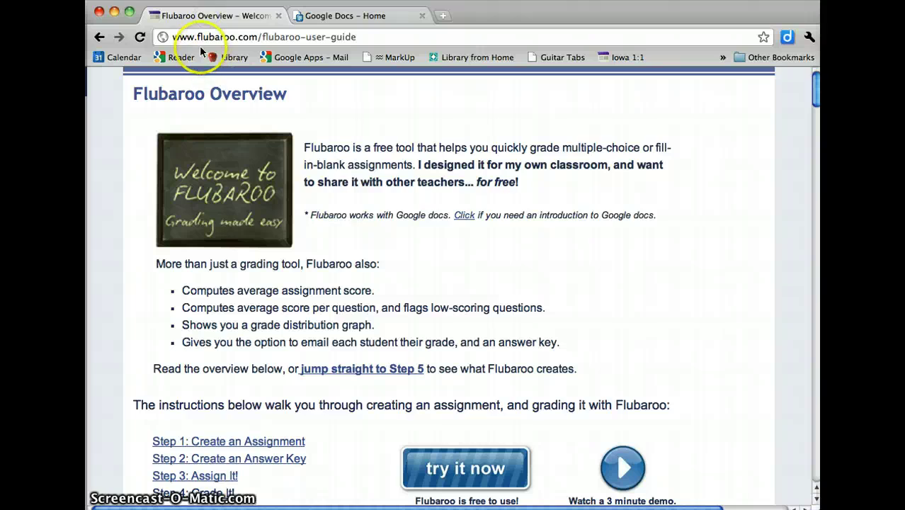